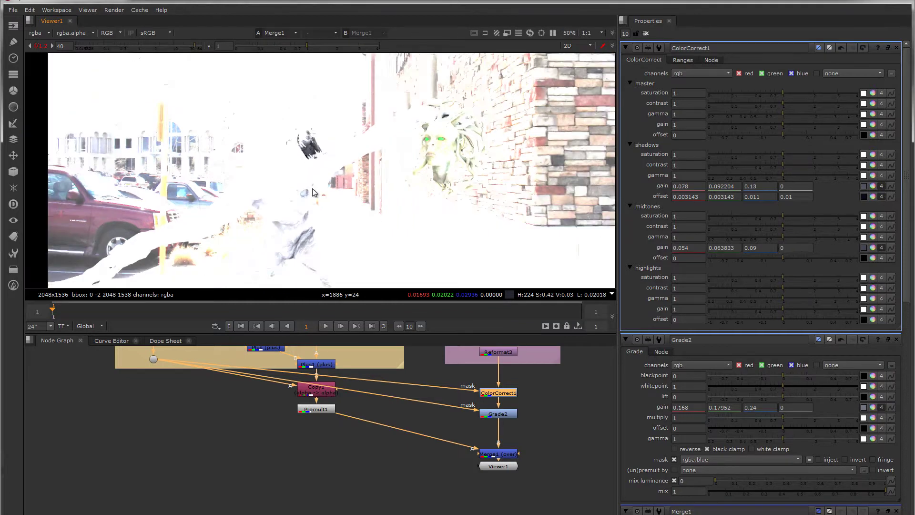
- Examine the creature's black levels against the background plate in the overexposed composite and lower the viewer gain to 8
{"action": "scroll", "coordinate": [322, 157], "scroll_direction": "up", "scroll_amount": 3}
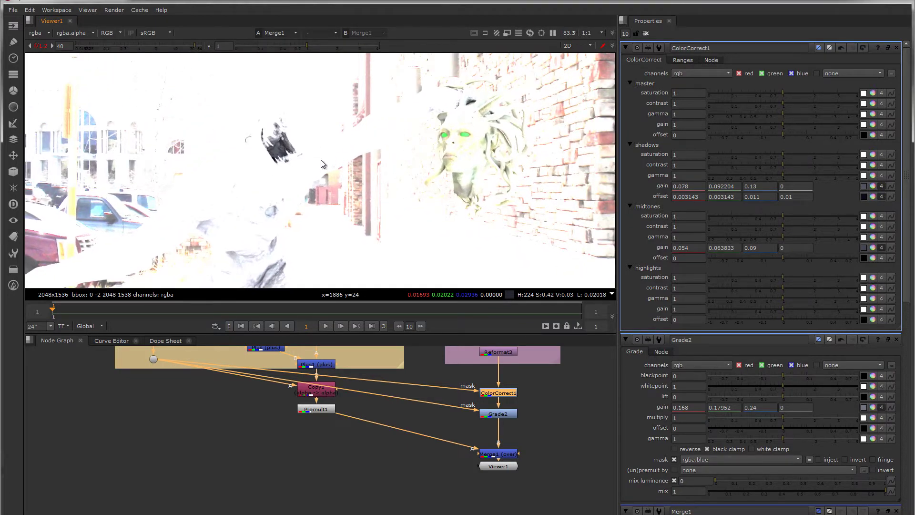
{"action": "scroll", "coordinate": [275, 165], "scroll_direction": "down", "scroll_amount": 2}
{"action": "middle_click_drag", "start_coordinate": [276, 177], "coordinate": [298, 149]}
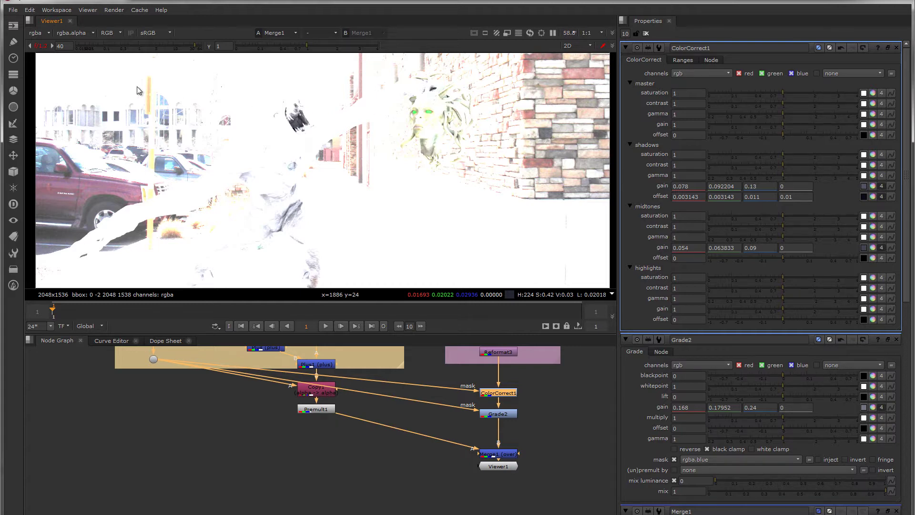
{"action": "mouse_move", "coordinate": [157, 49]}
{"action": "left_mouse_down"}
{"action": "mouse_move", "coordinate": [141, 49]}
{"action": "mouse_move", "coordinate": [170, 49]}
{"action": "left_mouse_up"}
{"action": "mouse_move", "coordinate": [328, 206]}
{"action": "middle_mouse_down"}
{"action": "mouse_move", "coordinate": [326, 144]}
{"action": "mouse_move", "coordinate": [342, 205]}
{"action": "middle_mouse_up"}
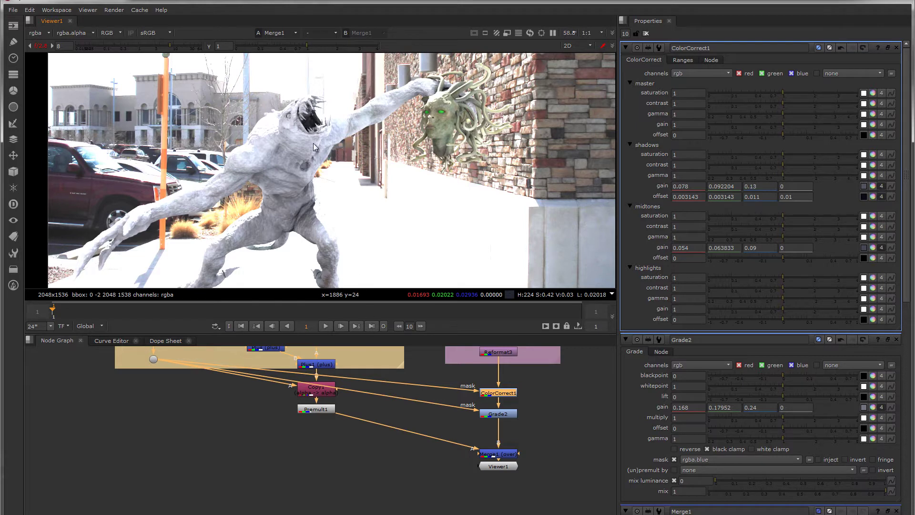
- Move Copy1 and Premult1 down to make room and insert a Grade node between Plus1 and Copy1
{"action": "middle_click_drag", "start_coordinate": [311, 408], "coordinate": [322, 455]}
{"action": "left_click_drag", "start_coordinate": [332, 457], "coordinate": [332, 481]}
{"action": "left_click_drag", "start_coordinate": [332, 439], "coordinate": [333, 468]}
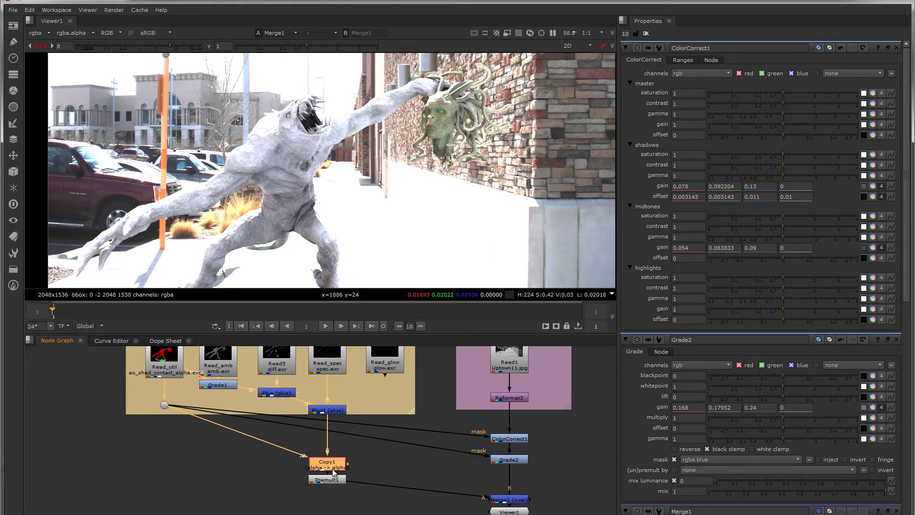
{"action": "left_click_drag", "start_coordinate": [334, 415], "coordinate": [334, 417]}
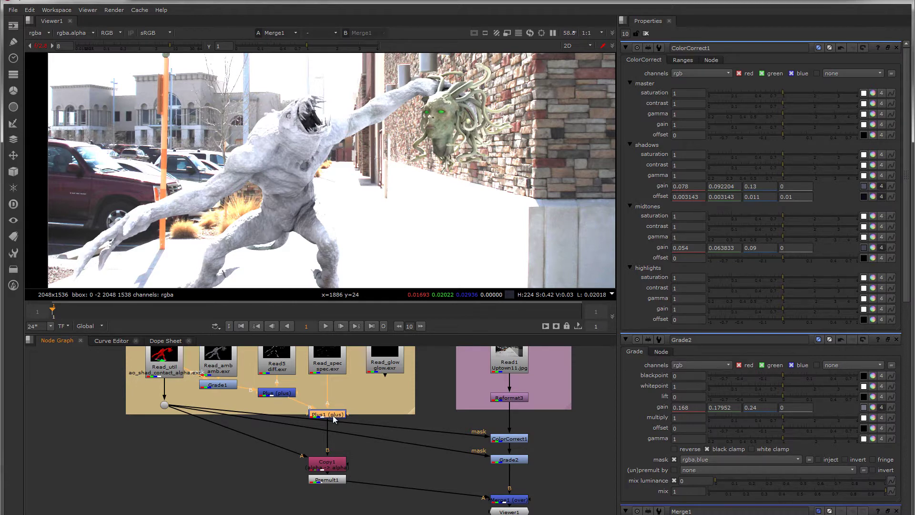
{"action": "key", "text": "g"}
{"action": "left_click_drag", "start_coordinate": [332, 426], "coordinate": [331, 447]}
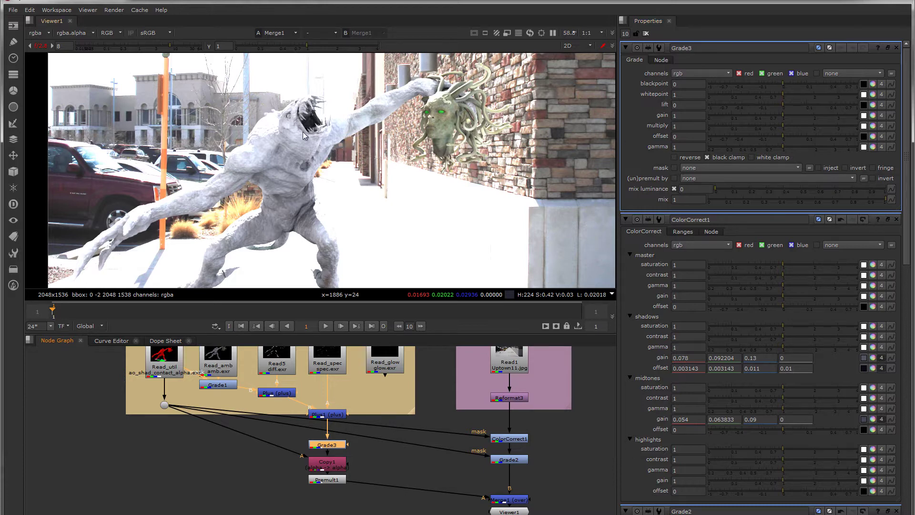
- Raise the viewer gain to 54 and sample Grade3's lift from the dark ground beneath the maroon car
{"action": "left_click_drag", "start_coordinate": [171, 46], "coordinate": [202, 47]}
{"action": "scroll", "coordinate": [311, 132], "scroll_direction": "up", "scroll_amount": 3}
{"action": "middle_click_drag", "start_coordinate": [310, 135], "coordinate": [455, 110]}
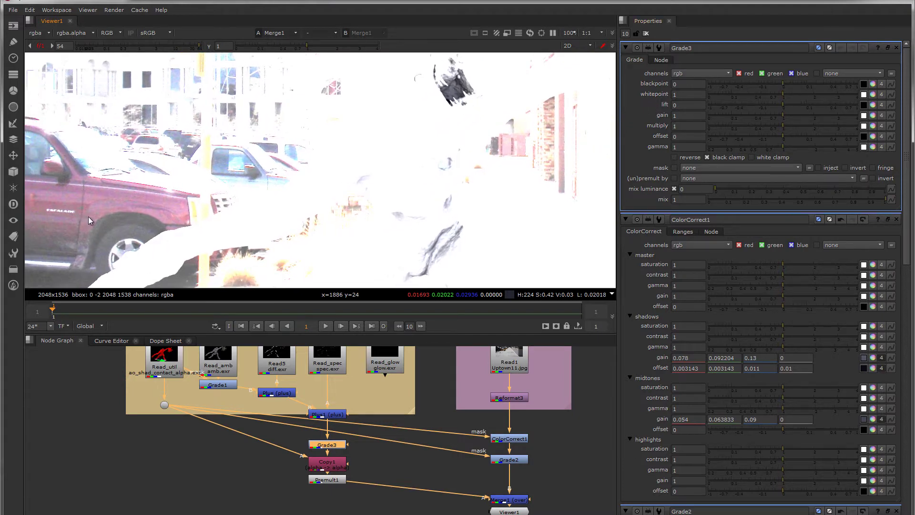
{"action": "middle_click_drag", "start_coordinate": [87, 216], "coordinate": [197, 133]}
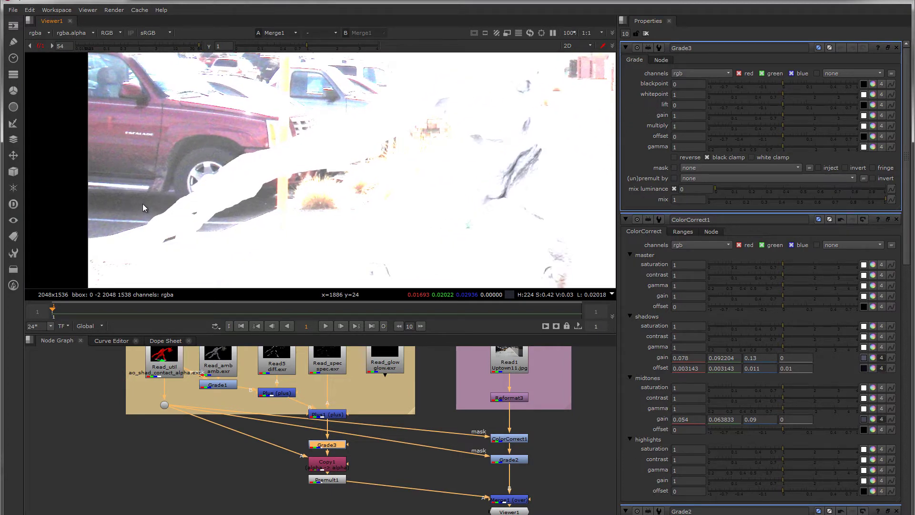
{"action": "left_click", "coordinate": [864, 105]}
{"action": "left_click_drag", "start_coordinate": [134, 199], "coordinate": [152, 205], "text": "ctrl+shift"}
- Resample Grade3's lift from a larger patch of dark ground beneath the maroon car
{"action": "middle_click_drag", "start_coordinate": [466, 190], "coordinate": [315, 259]}
{"action": "scroll", "coordinate": [356, 223], "scroll_direction": "down", "scroll_amount": 3}
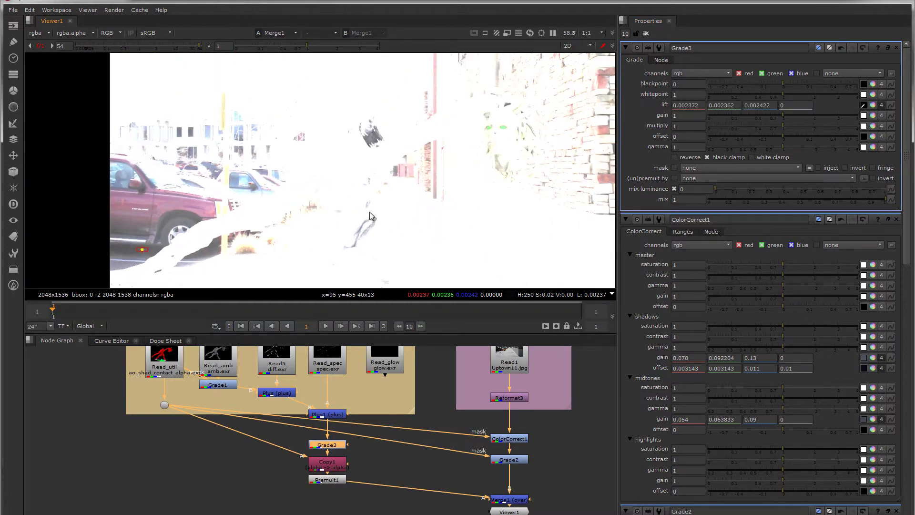
{"action": "middle_click_drag", "start_coordinate": [371, 217], "coordinate": [424, 220]}
{"action": "scroll", "coordinate": [220, 215], "scroll_direction": "up", "scroll_amount": 4}
{"action": "left_click_drag", "start_coordinate": [145, 225], "coordinate": [190, 240], "text": "ctrl+shift"}
{"action": "middle_click_drag", "start_coordinate": [373, 202], "coordinate": [256, 222]}
{"action": "scroll", "coordinate": [256, 222], "scroll_direction": "down", "scroll_amount": 3}
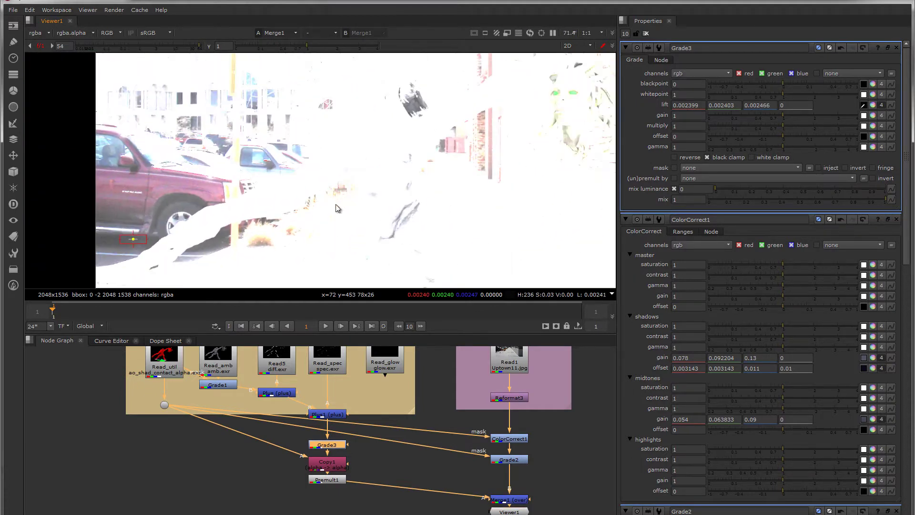
{"action": "middle_click_drag", "start_coordinate": [347, 197], "coordinate": [308, 218]}
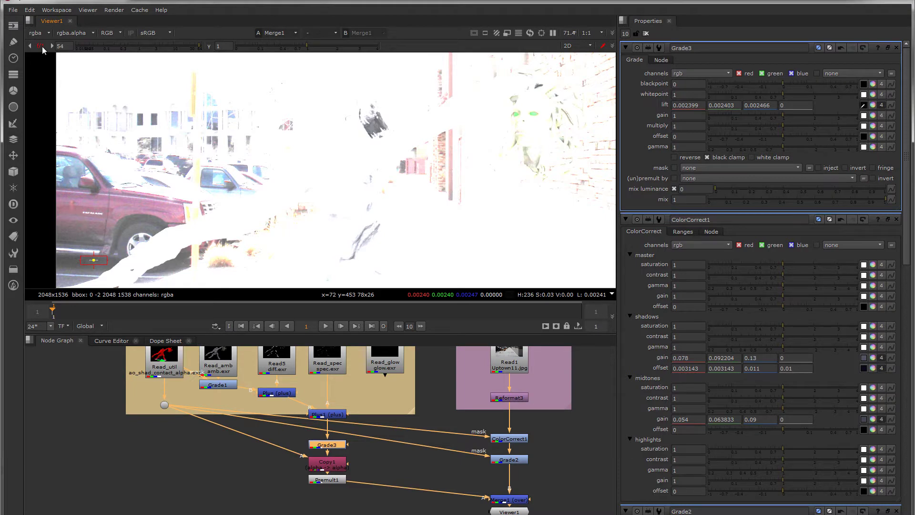
- Compare the creature's blacks with the plate at viewer gains of 64 and 128, and restore the normal viewer gain of 1
{"action": "left_click", "coordinate": [40, 46]}
{"action": "left_click", "coordinate": [41, 45]}
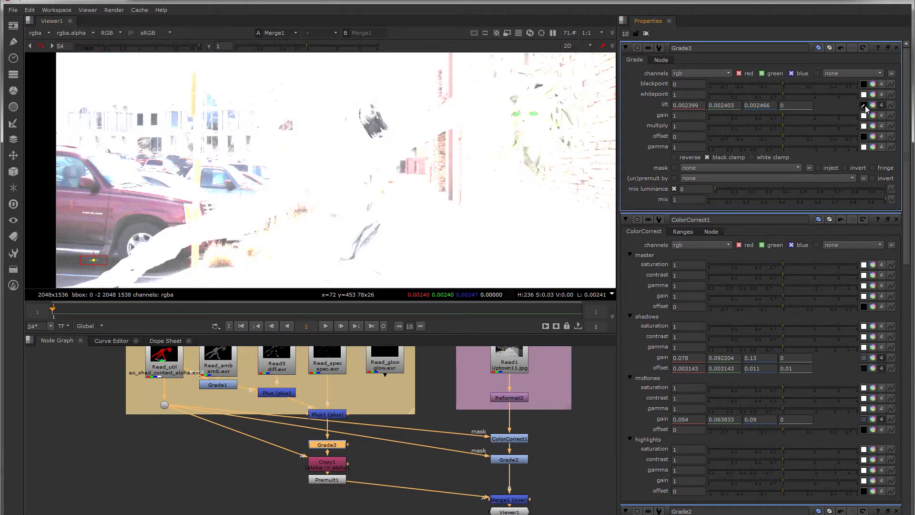
{"action": "left_click", "coordinate": [204, 47]}
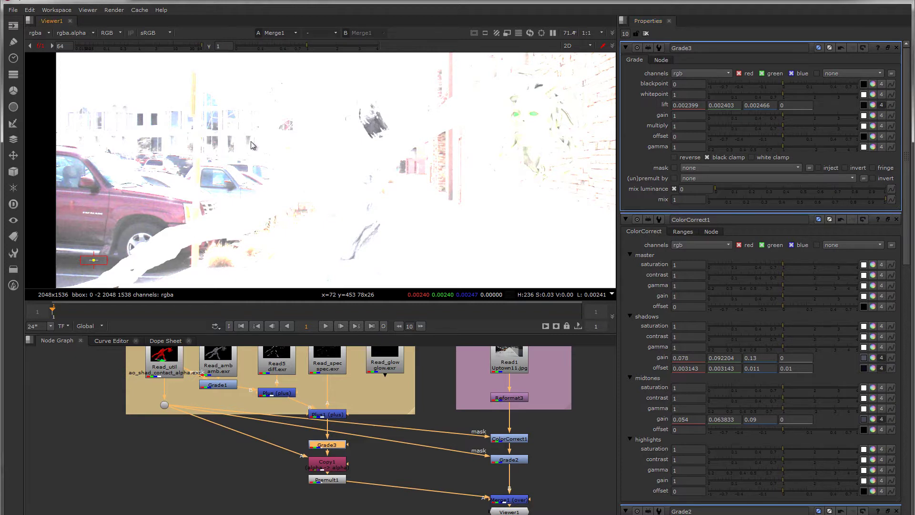
{"action": "scroll", "coordinate": [251, 142], "scroll_direction": "down", "scroll_amount": 3}
{"action": "middle_click_drag", "start_coordinate": [305, 153], "coordinate": [472, 132]}
{"action": "scroll", "coordinate": [392, 131], "scroll_direction": "up", "scroll_amount": 3}
{"action": "scroll", "coordinate": [458, 143], "scroll_direction": "up", "scroll_amount": 2}
{"action": "scroll", "coordinate": [461, 147], "scroll_direction": "down", "scroll_amount": 2}
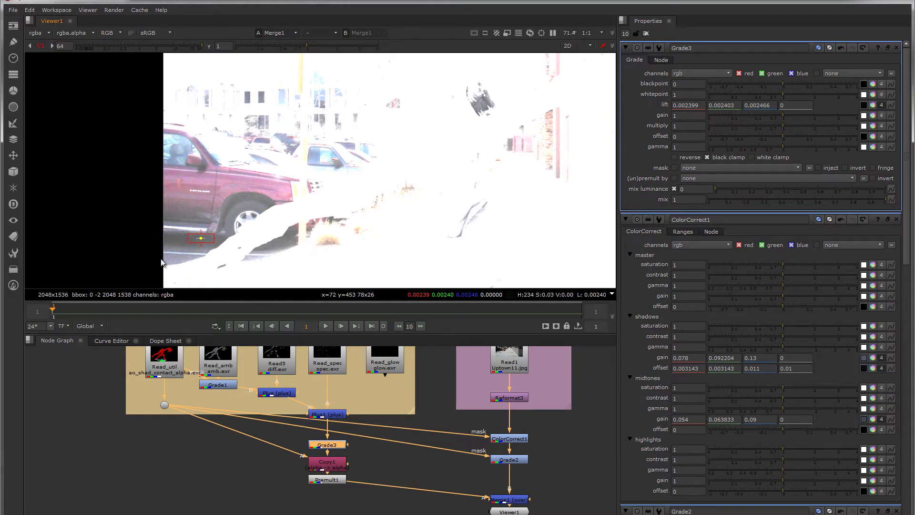
{"action": "left_click", "coordinate": [52, 46]}
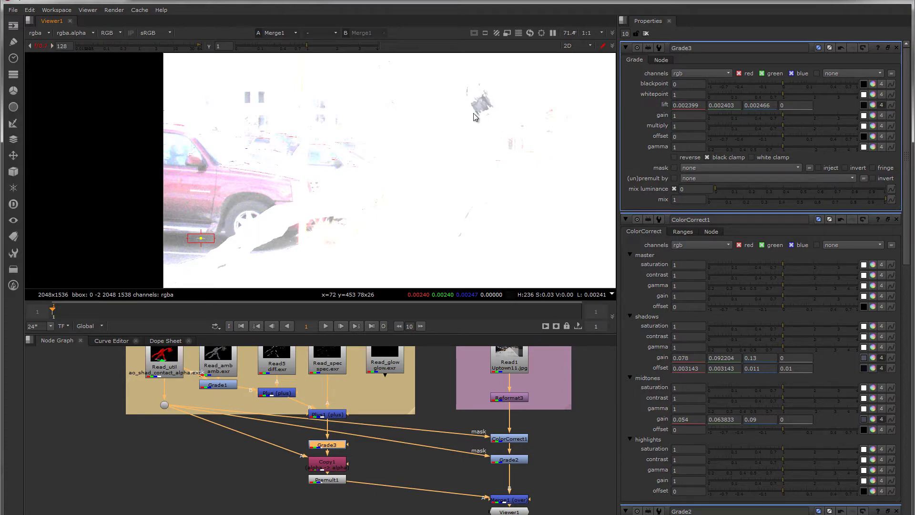
{"action": "left_click", "coordinate": [41, 45]}
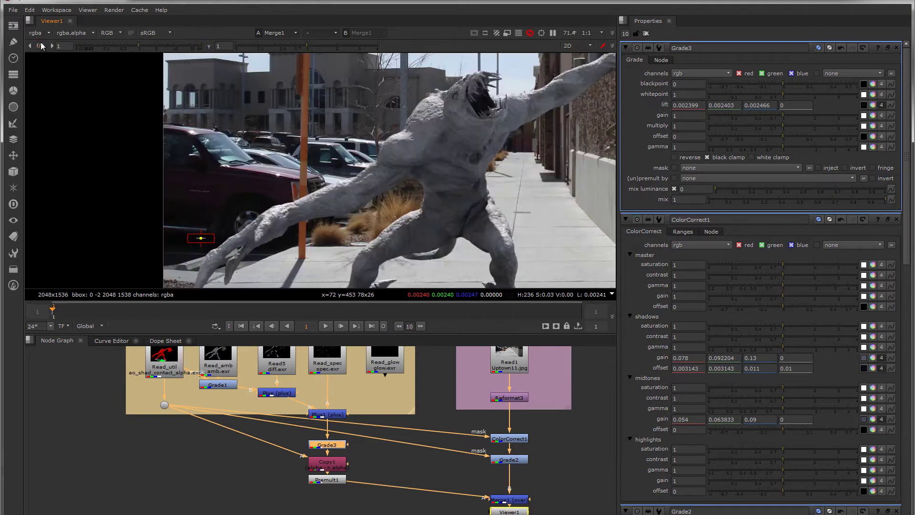
- Examine the ground contact and shadows around the creature's feet with the viewer gain set to 1.7
{"action": "scroll", "coordinate": [437, 164], "scroll_direction": "down", "scroll_amount": 3}
{"action": "scroll", "coordinate": [330, 147], "scroll_direction": "up", "scroll_amount": 1}
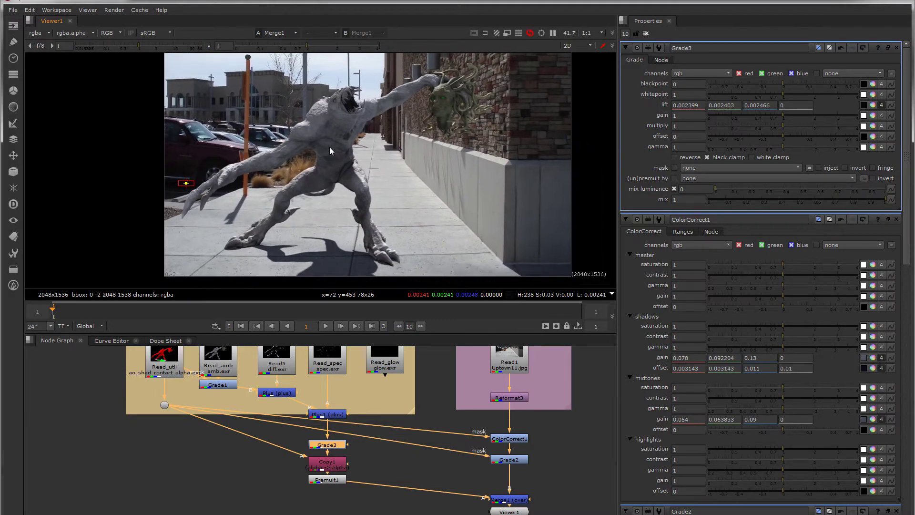
{"action": "scroll", "coordinate": [406, 267], "scroll_direction": "up", "scroll_amount": 3}
{"action": "scroll", "coordinate": [372, 265], "scroll_direction": "up", "scroll_amount": 4}
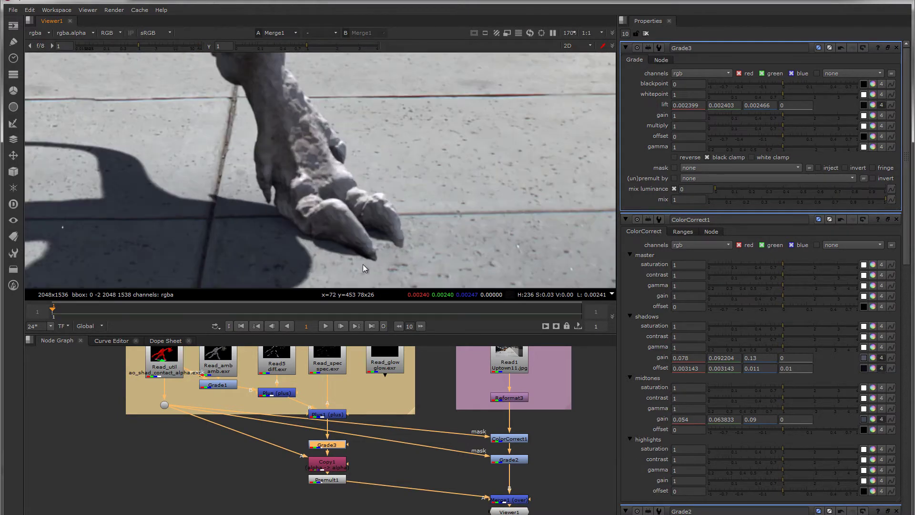
{"action": "mouse_move", "coordinate": [138, 46]}
{"action": "left_mouse_down"}
{"action": "mouse_move", "coordinate": [224, 48]}
{"action": "mouse_move", "coordinate": [147, 46]}
{"action": "left_mouse_up"}
{"action": "scroll", "coordinate": [407, 224], "scroll_direction": "down", "scroll_amount": 3}
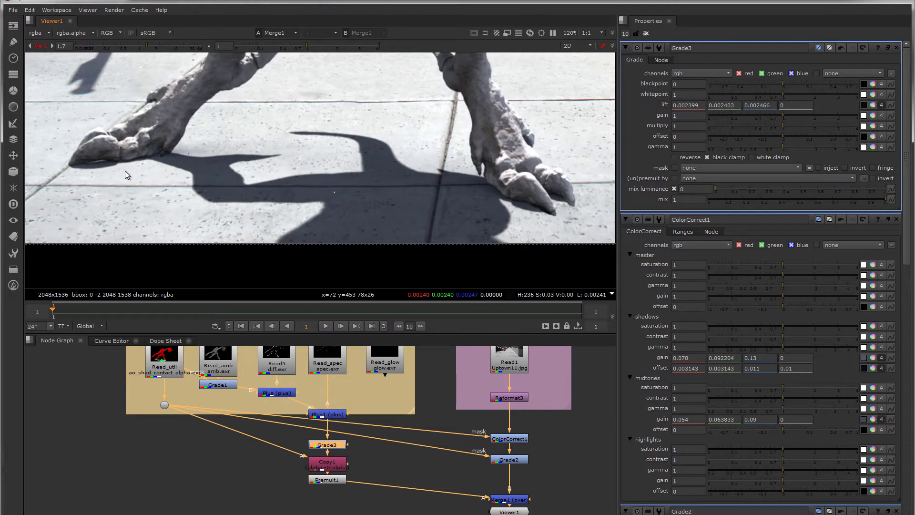
{"action": "middle_click_drag", "start_coordinate": [517, 208], "coordinate": [441, 210]}
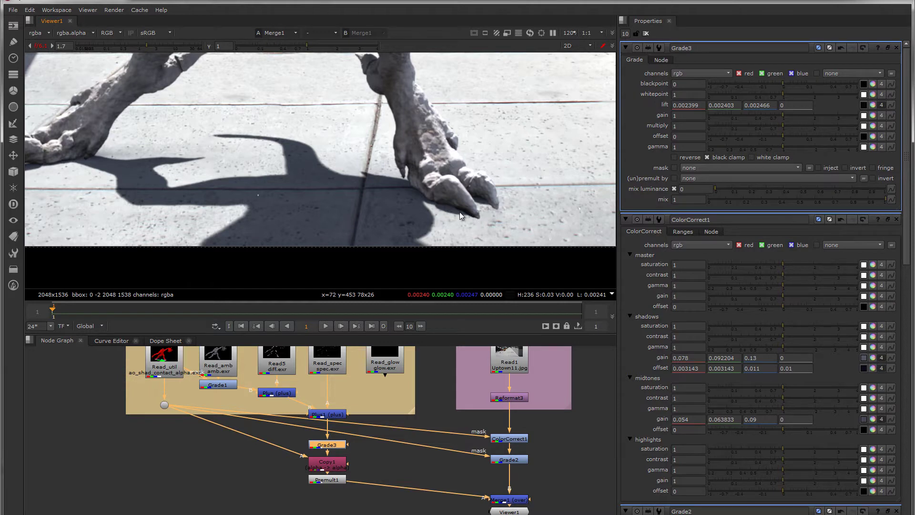
{"action": "scroll", "coordinate": [460, 212], "scroll_direction": "down", "scroll_amount": 2}
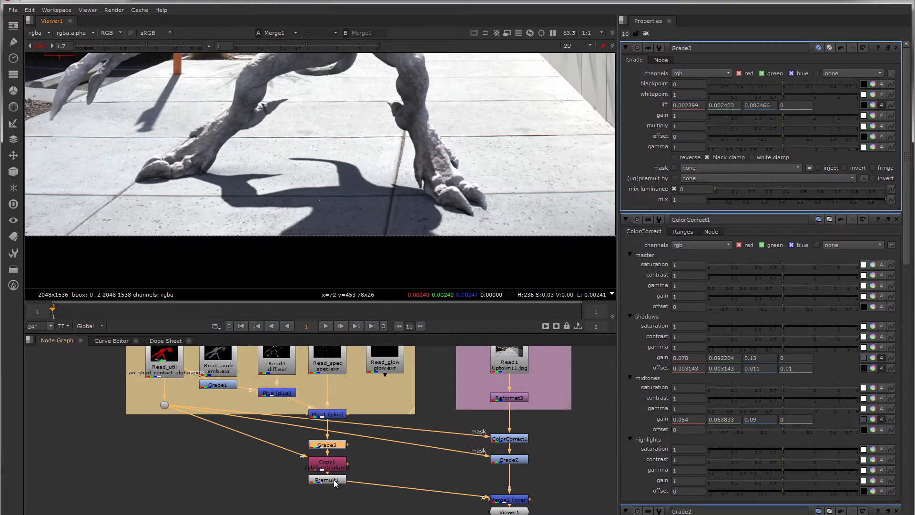
- Tidy Grade3, Copy1 and Premult1 closer beneath Plus1 and add an unconnected Roto node beside them
{"action": "mouse_move", "coordinate": [335, 483]}
{"action": "left_mouse_down"}
{"action": "mouse_move", "coordinate": [336, 498]}
{"action": "mouse_move", "coordinate": [336, 481]}
{"action": "left_mouse_up"}
{"action": "left_click_drag", "start_coordinate": [336, 446], "coordinate": [332, 471]}
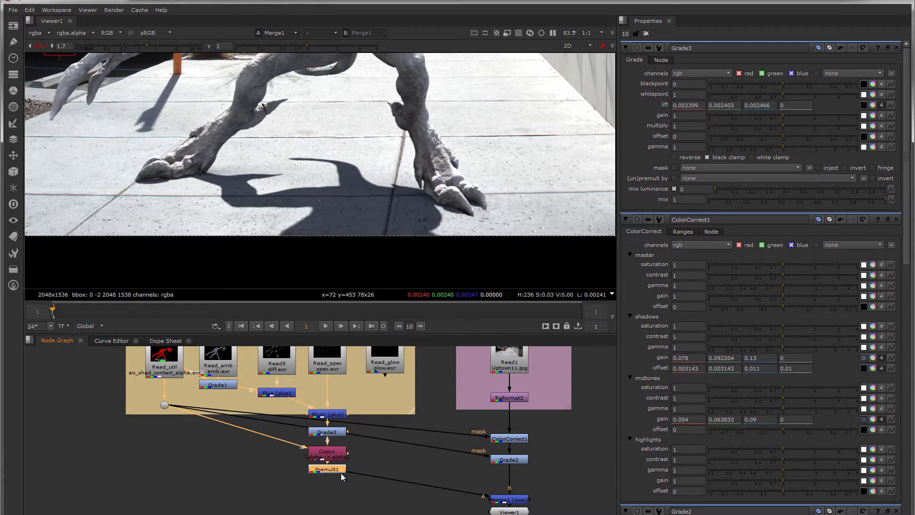
{"action": "middle_click_drag", "start_coordinate": [247, 467], "coordinate": [273, 465]}
{"action": "left_click", "coordinate": [273, 465]}
{"action": "key", "text": "Tab"}
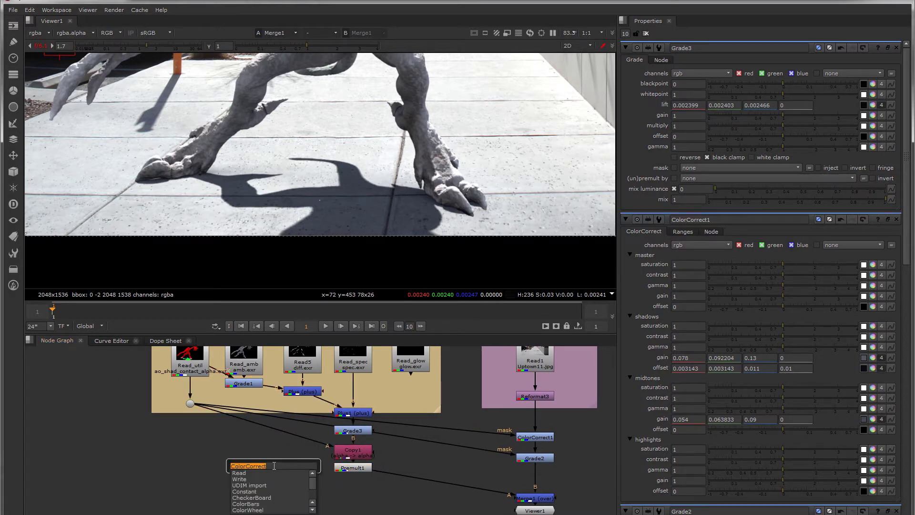
{"action": "type", "text": "roto"}
{"action": "key", "text": "Return"}
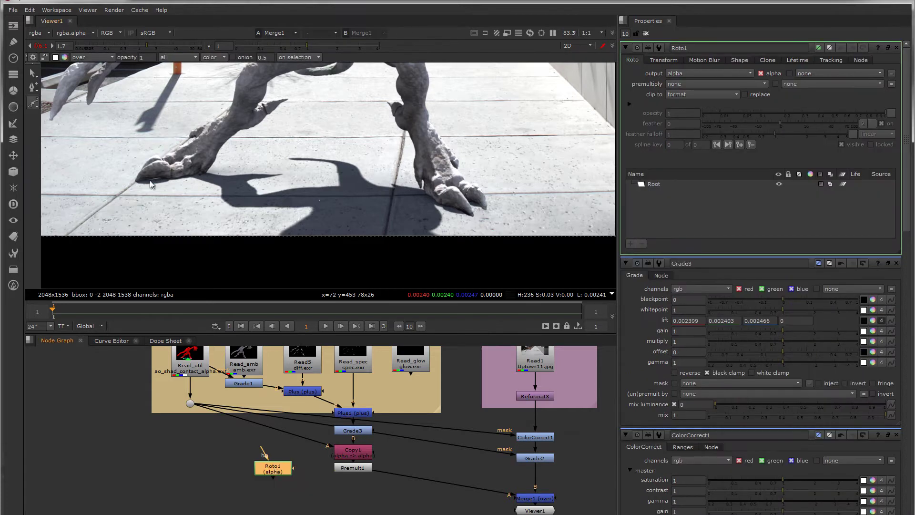
- Start a Bezier roto shape along the underside of the creature's left-hand foot and extend it across the ground shadow towards the other foot
{"action": "scroll", "coordinate": [139, 184], "scroll_direction": "up", "scroll_amount": 5}
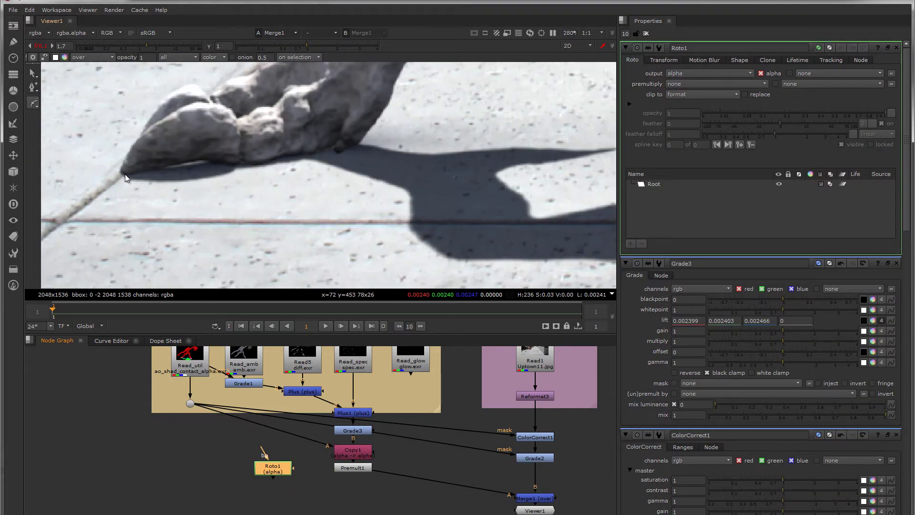
{"action": "scroll", "coordinate": [125, 174], "scroll_direction": "down", "scroll_amount": 3}
{"action": "scroll", "coordinate": [281, 187], "scroll_direction": "down", "scroll_amount": 4}
{"action": "middle_click_drag", "start_coordinate": [281, 188], "coordinate": [293, 169]}
{"action": "scroll", "coordinate": [277, 232], "scroll_direction": "up", "scroll_amount": 3}
{"action": "scroll", "coordinate": [292, 190], "scroll_direction": "up", "scroll_amount": 2}
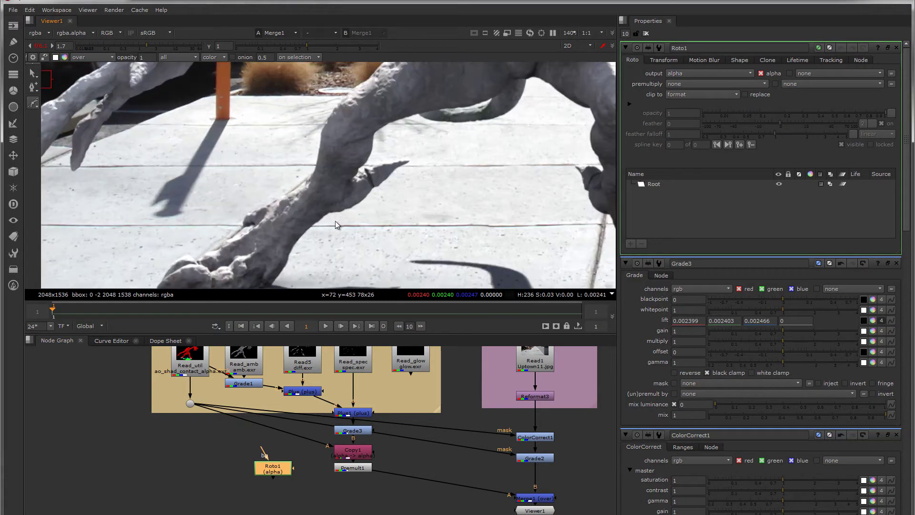
{"action": "middle_click_drag", "start_coordinate": [336, 222], "coordinate": [328, 134]}
{"action": "scroll", "coordinate": [257, 193], "scroll_direction": "up", "scroll_amount": 2}
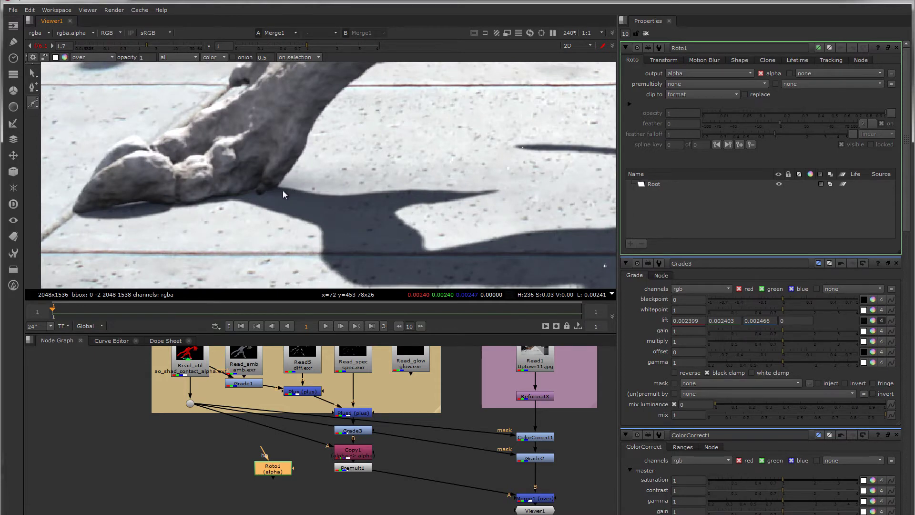
{"action": "left_click", "coordinate": [270, 193]}
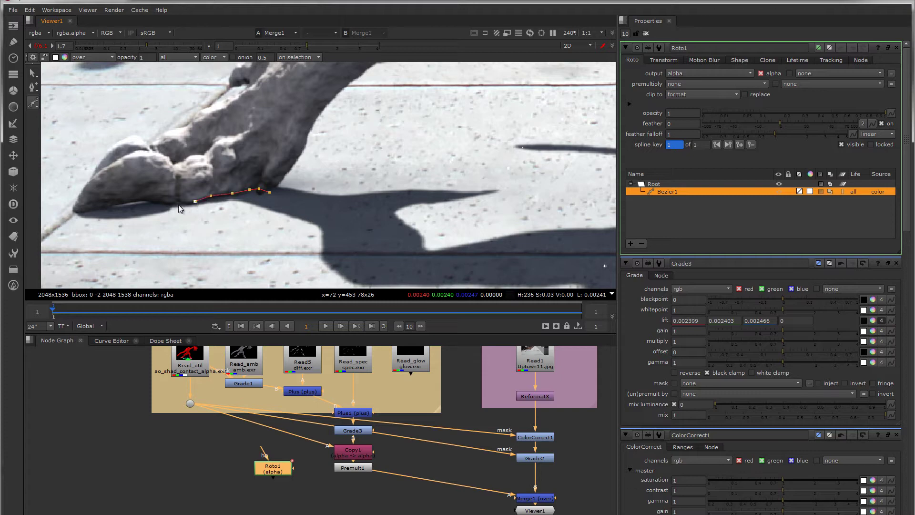
{"action": "left_click", "coordinate": [68, 209]}
{"action": "scroll", "coordinate": [64, 208], "scroll_direction": "down", "scroll_amount": 2}
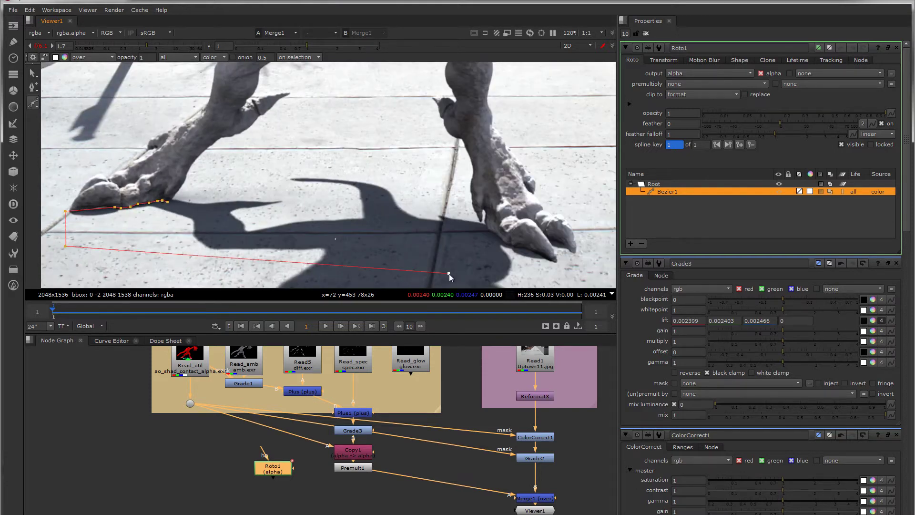
- Continue the Bezier around the claws of the creature's right-hand foot and back along the underside of its front toe
{"action": "scroll", "coordinate": [477, 225], "scroll_direction": "up", "scroll_amount": 5}
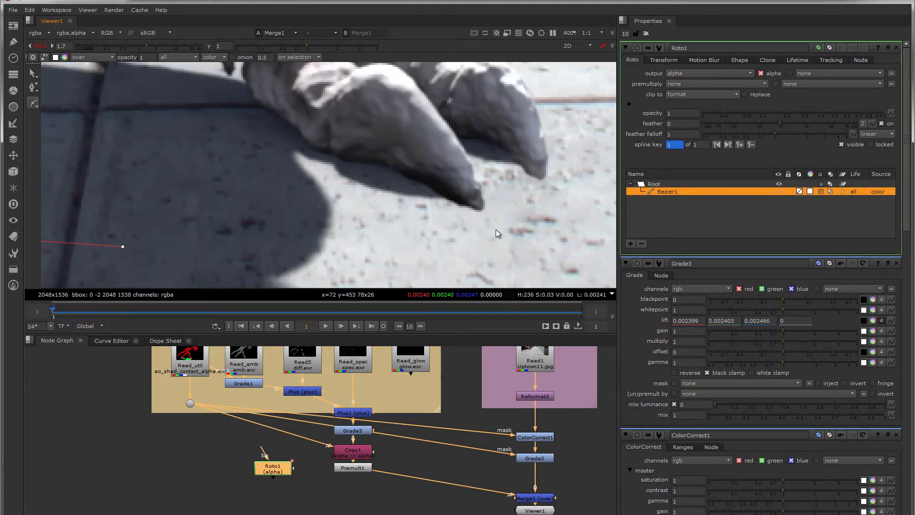
{"action": "left_click", "coordinate": [510, 231]}
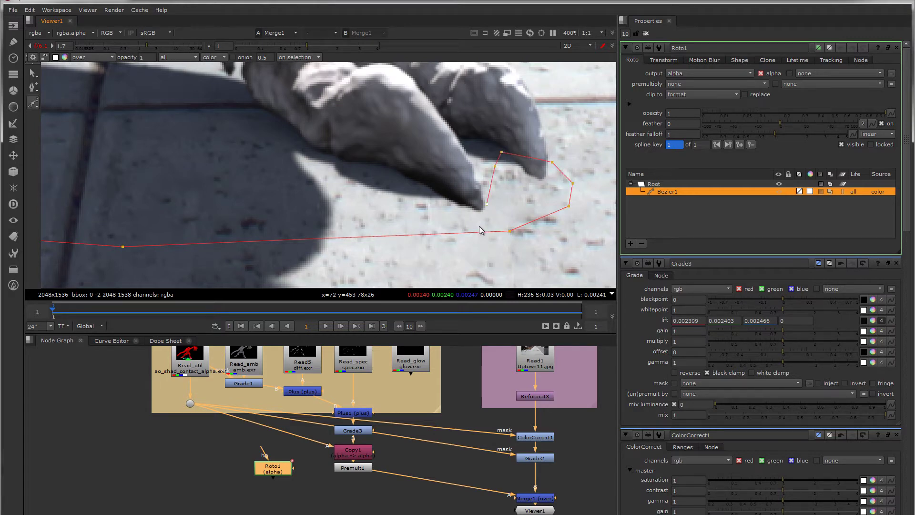
{"action": "left_click", "coordinate": [487, 200]}
{"action": "scroll", "coordinate": [458, 200], "scroll_direction": "up", "scroll_amount": 1}
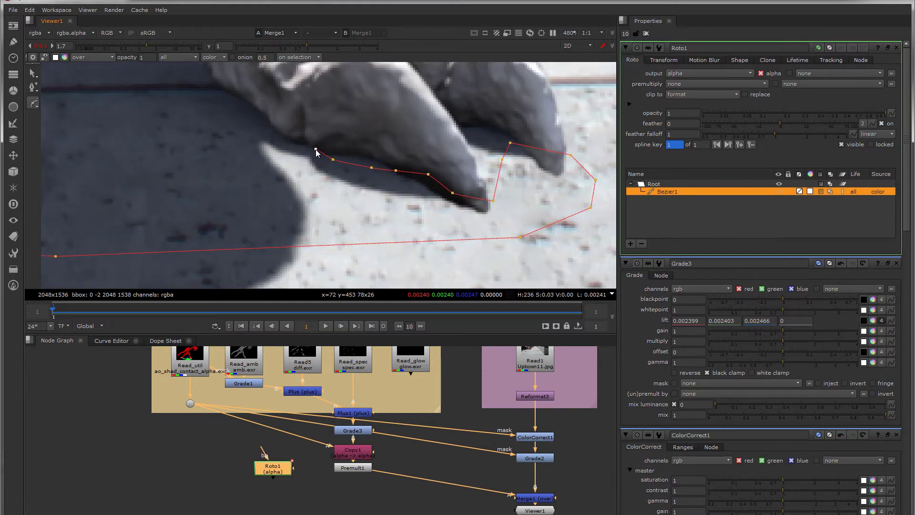
- Extend the Bezier up to the rear claw of the creature's right-hand foot and close the shape back at the left-hand foot's heel
{"action": "middle_click_drag", "start_coordinate": [286, 145], "coordinate": [457, 232]}
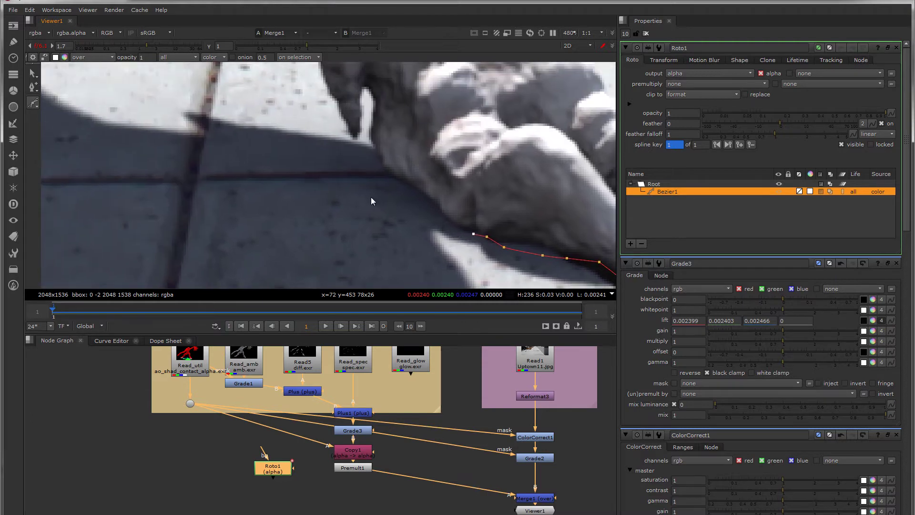
{"action": "left_click", "coordinate": [355, 162]}
{"action": "left_click", "coordinate": [350, 142]}
{"action": "middle_click_drag", "start_coordinate": [215, 155], "coordinate": [484, 136]}
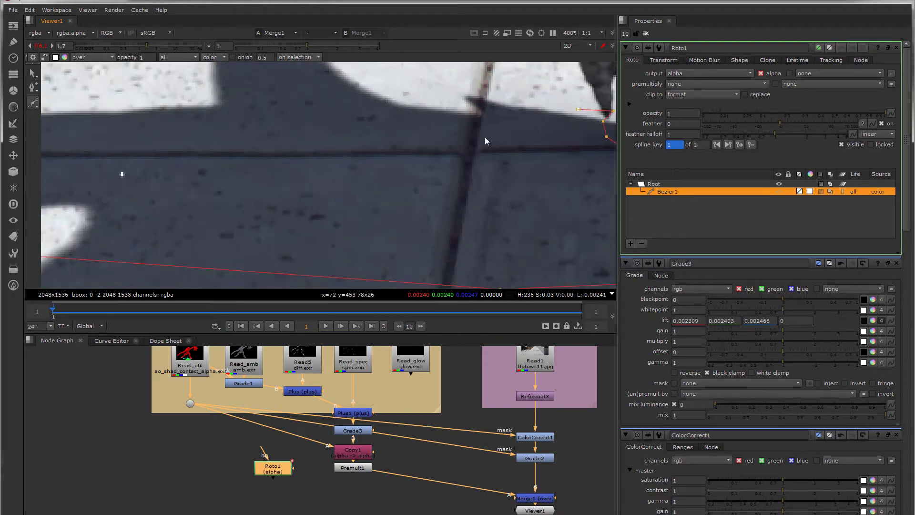
{"action": "scroll", "coordinate": [456, 174], "scroll_direction": "down", "scroll_amount": 8}
{"action": "scroll", "coordinate": [165, 148], "scroll_direction": "up", "scroll_amount": 5}
{"action": "middle_click_drag", "start_coordinate": [164, 148], "coordinate": [487, 205]}
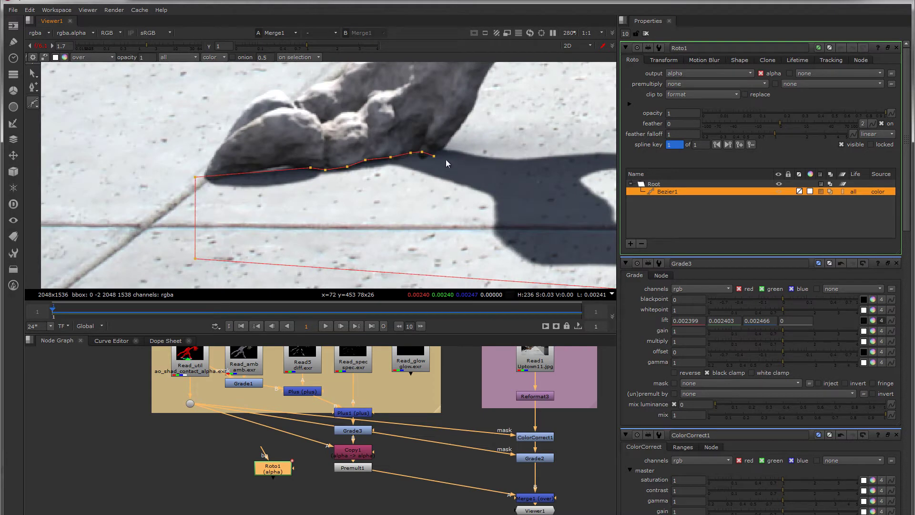
{"action": "key", "text": "Return"}
- Place Roto1 beside Premult1 and insert an Out merge below Premult1 that combines it with Roto1 and feeds Merge1
{"action": "middle_click_drag", "start_coordinate": [286, 474], "coordinate": [295, 460]}
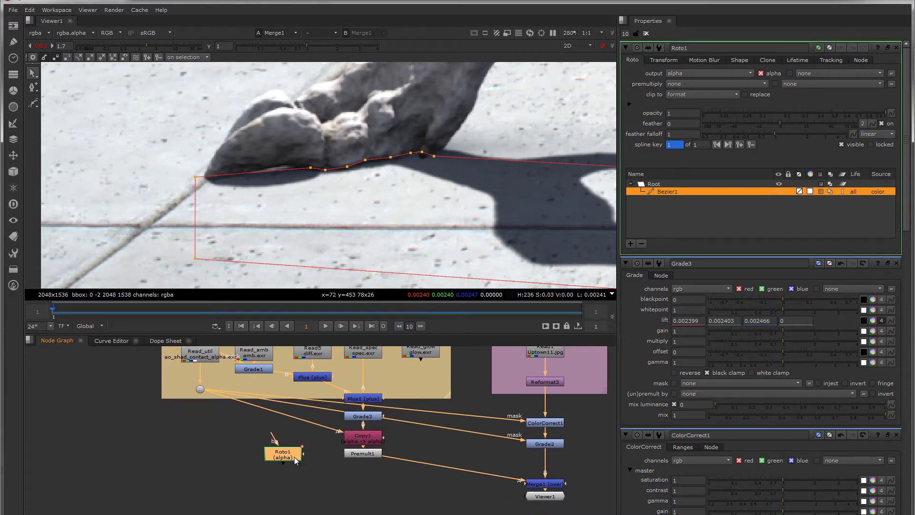
{"action": "left_click_drag", "start_coordinate": [295, 460], "coordinate": [313, 455]}
{"action": "left_click", "coordinate": [363, 454]}
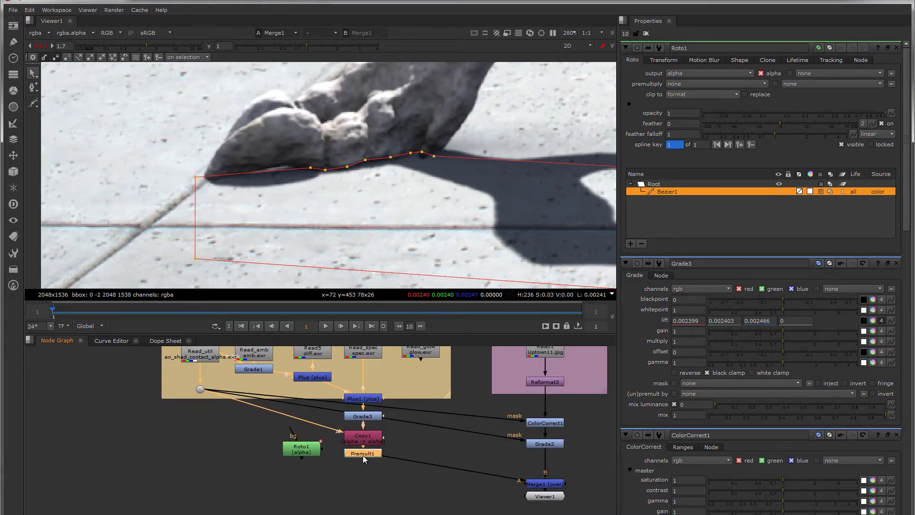
{"action": "left_click", "coordinate": [302, 451]}
{"action": "key", "text": "Tab"}
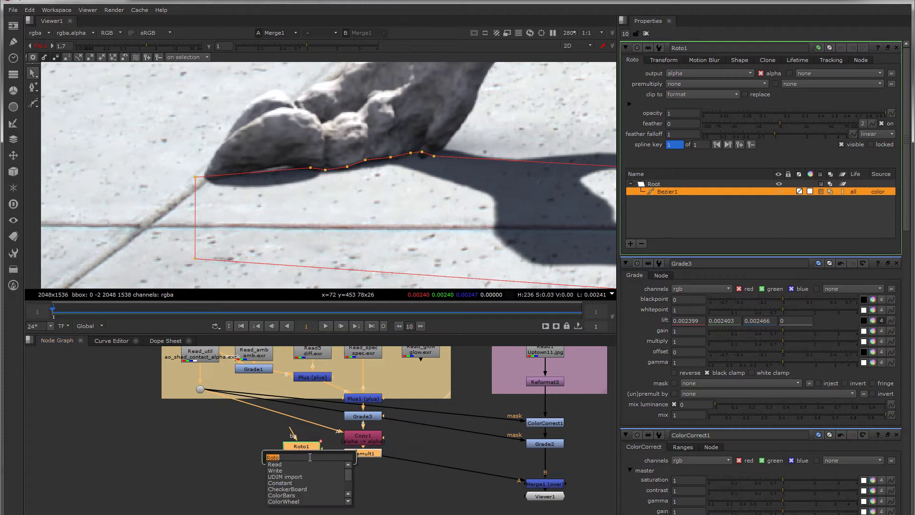
{"action": "type", "text": "out"}
{"action": "key", "text": "Return"}
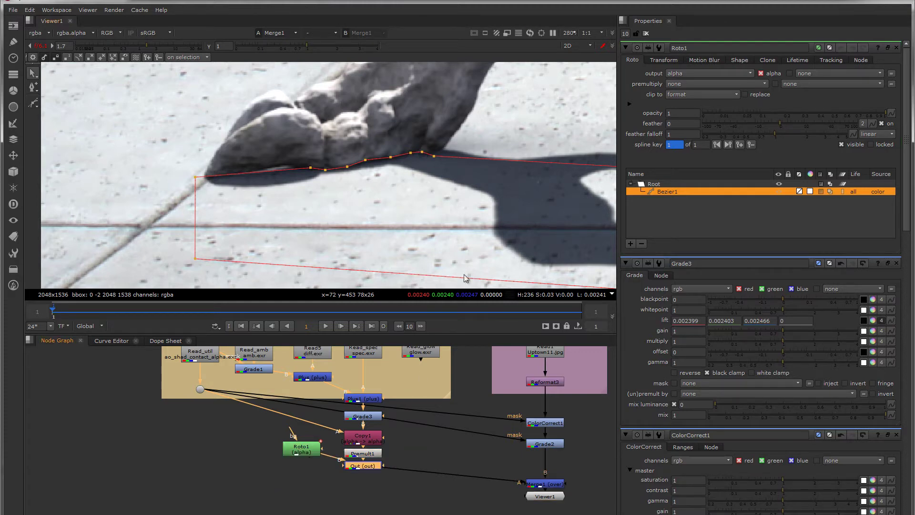
- Refine the Bezier points around the front claws of the creature's right-hand foot so the ground contact edge follows the toes
{"action": "middle_click_drag", "start_coordinate": [457, 195], "coordinate": [281, 187]}
{"action": "middle_click_drag", "start_coordinate": [433, 202], "coordinate": [263, 186]}
{"action": "middle_click_drag", "start_coordinate": [593, 223], "coordinate": [291, 199]}
{"action": "middle_click_drag", "start_coordinate": [488, 225], "coordinate": [297, 209]}
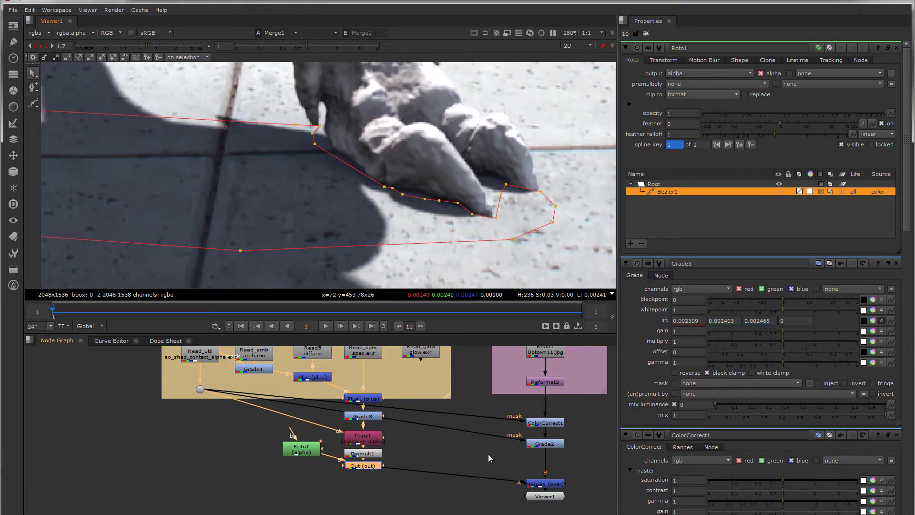
{"action": "middle_click_drag", "start_coordinate": [435, 247], "coordinate": [481, 209], "text": "alt"}
{"action": "left_click_drag", "start_coordinate": [560, 190], "coordinate": [511, 179]}
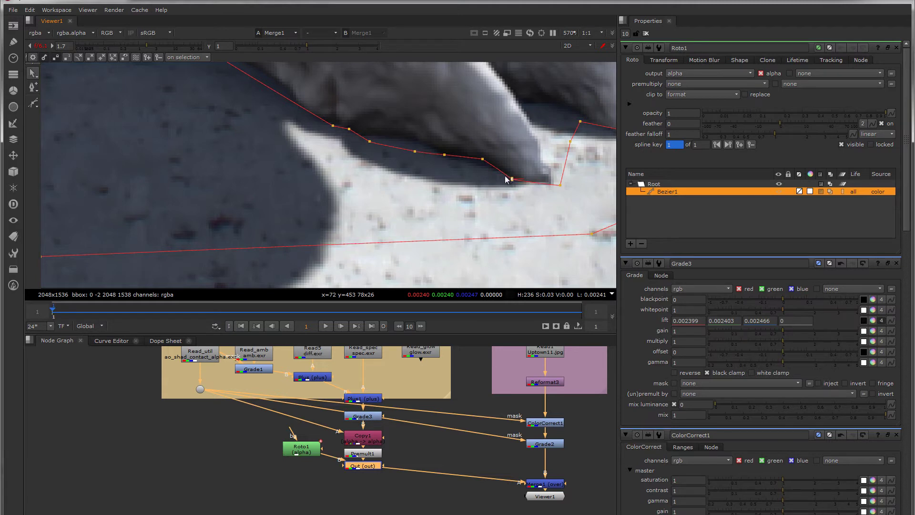
{"action": "left_click", "coordinate": [482, 159]}
{"action": "middle_click_drag", "start_coordinate": [473, 167], "coordinate": [246, 195]}
{"action": "left_click_drag", "start_coordinate": [416, 162], "coordinate": [437, 161]}
{"action": "left_click_drag", "start_coordinate": [358, 152], "coordinate": [356, 157]}
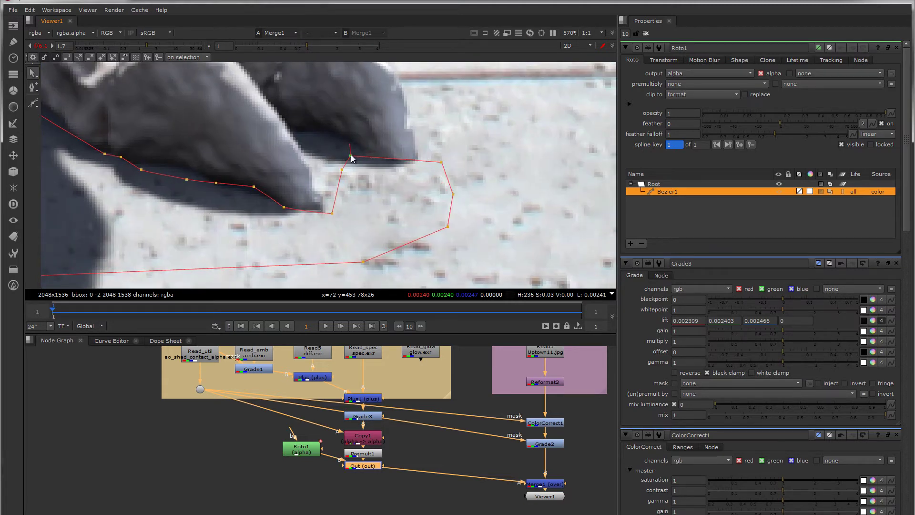
{"action": "left_click_drag", "start_coordinate": [442, 163], "coordinate": [453, 164]}
- Adjust the Bezier points behind the front toe and at the rear claw of the creature's right-hand foot
{"action": "middle_click_drag", "start_coordinate": [355, 197], "coordinate": [634, 192]}
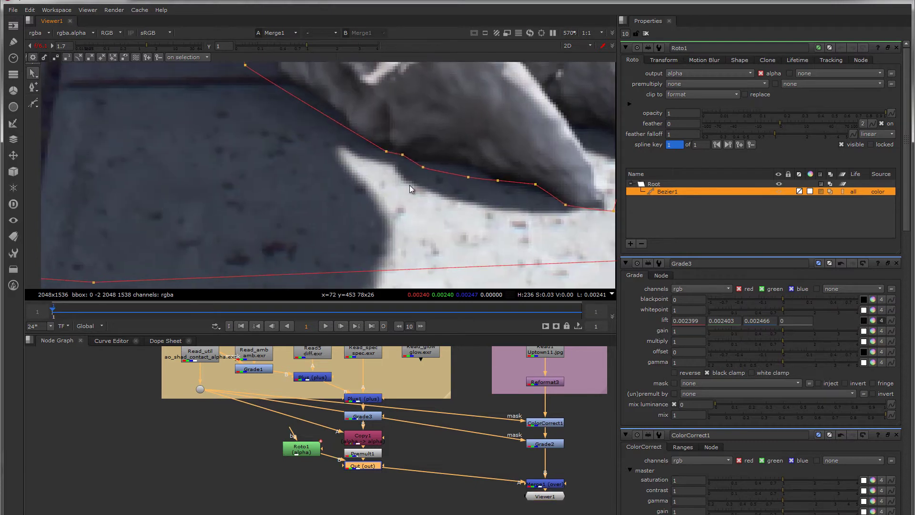
{"action": "middle_click_drag", "start_coordinate": [406, 178], "coordinate": [439, 260]}
{"action": "left_click", "coordinate": [433, 235]}
{"action": "left_click_drag", "start_coordinate": [418, 231], "coordinate": [415, 229]}
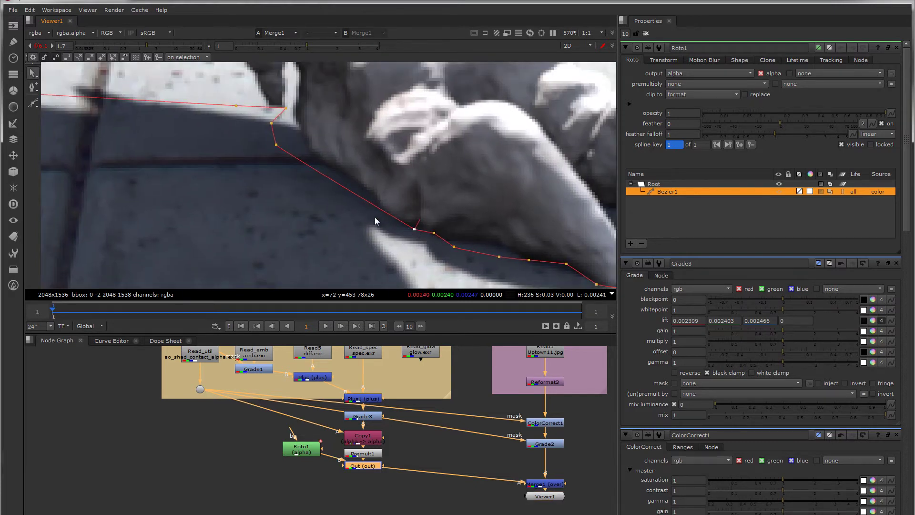
{"action": "scroll", "coordinate": [371, 219], "scroll_direction": "down", "scroll_amount": 3}
{"action": "middle_click_drag", "start_coordinate": [328, 199], "coordinate": [385, 239]}
{"action": "mouse_move", "coordinate": [377, 195]}
{"action": "left_mouse_down"}
{"action": "mouse_move", "coordinate": [373, 202]}
{"action": "mouse_move", "coordinate": [380, 196]}
{"action": "left_mouse_up"}
{"action": "scroll", "coordinate": [315, 215], "scroll_direction": "down", "scroll_amount": 3}
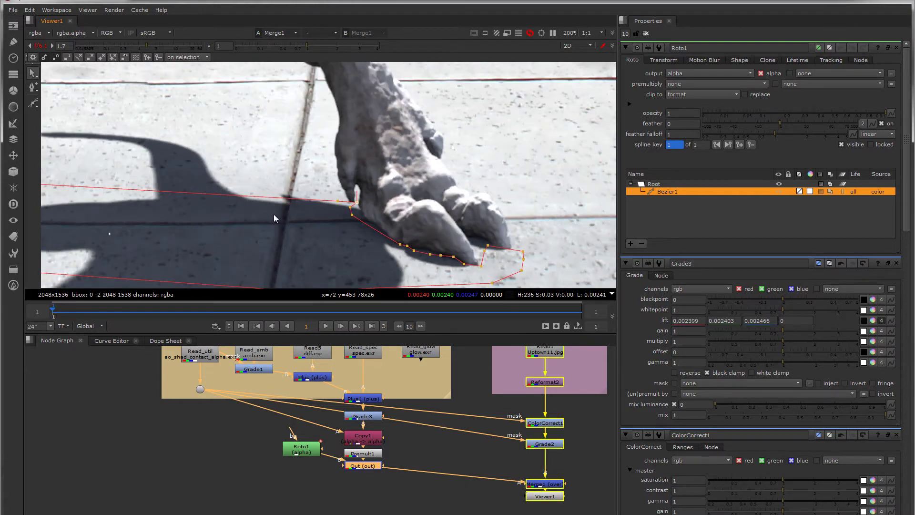
- Examine the ground contact under both of the creature's feet, hiding the roto overlay for a clean view
{"action": "middle_click_drag", "start_coordinate": [274, 214], "coordinate": [534, 214]}
{"action": "middle_click_drag", "start_coordinate": [212, 214], "coordinate": [453, 236]}
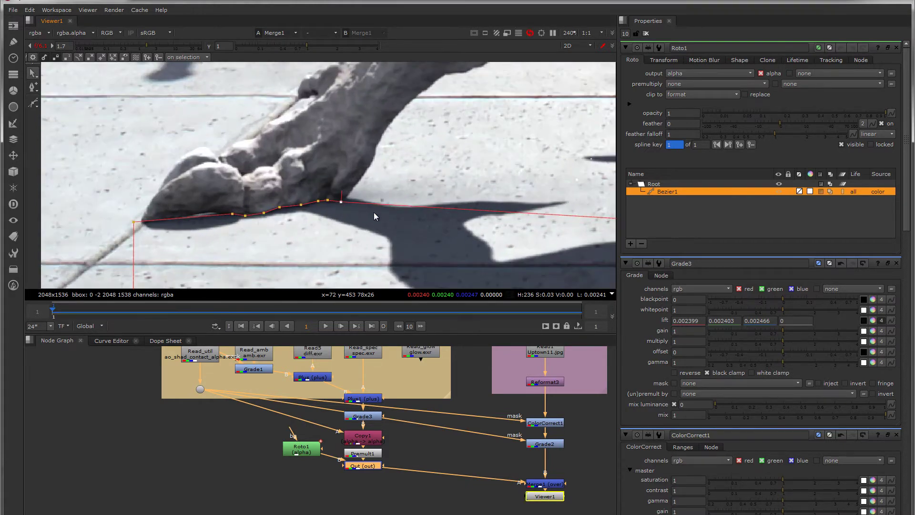
{"action": "scroll", "coordinate": [374, 213], "scroll_direction": "up", "scroll_amount": 1}
{"action": "middle_click_drag", "start_coordinate": [374, 213], "coordinate": [101, 161]}
{"action": "key", "text": "o"}
{"action": "scroll", "coordinate": [280, 197], "scroll_direction": "down", "scroll_amount": 3}
{"action": "scroll", "coordinate": [486, 212], "scroll_direction": "up", "scroll_amount": 3}
{"action": "scroll", "coordinate": [485, 211], "scroll_direction": "up", "scroll_amount": 2}
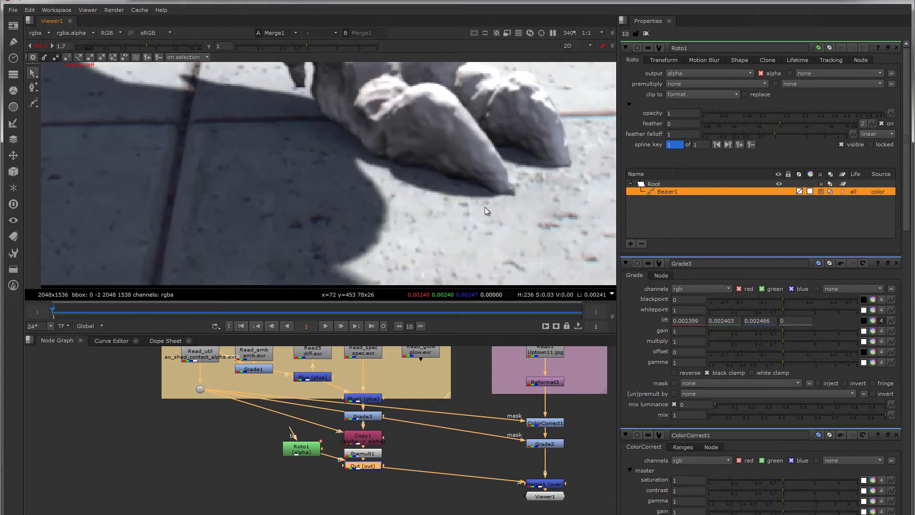
- Set Roto1's feather to -1.8 to soften the mask edge inward beneath the creature's claws
{"action": "scroll", "coordinate": [484, 207], "scroll_direction": "up", "scroll_amount": 2}
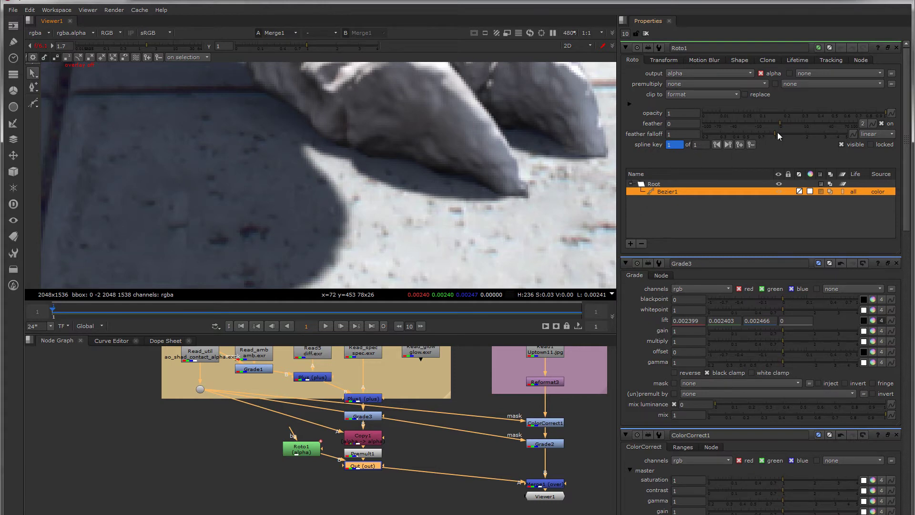
{"action": "left_click", "coordinate": [788, 124]}
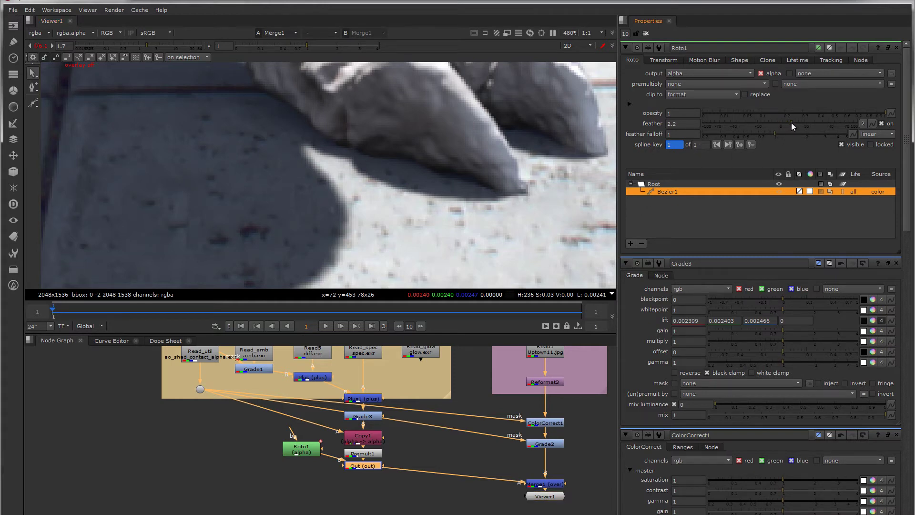
{"action": "mouse_move", "coordinate": [785, 122]}
{"action": "left_mouse_down"}
{"action": "mouse_move", "coordinate": [762, 122]}
{"action": "mouse_move", "coordinate": [770, 120]}
{"action": "left_mouse_up"}
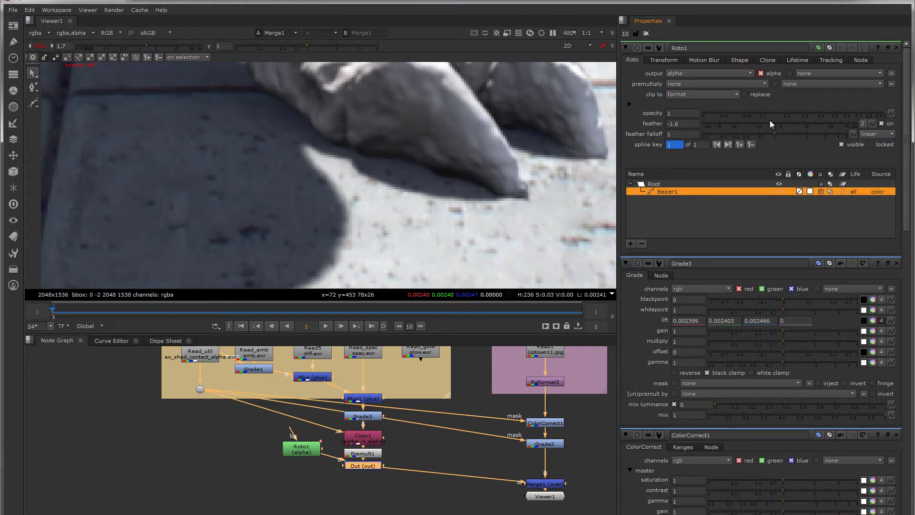
{"action": "scroll", "coordinate": [513, 176], "scroll_direction": "down", "scroll_amount": 1}
{"action": "middle_click_drag", "start_coordinate": [497, 177], "coordinate": [484, 184]}
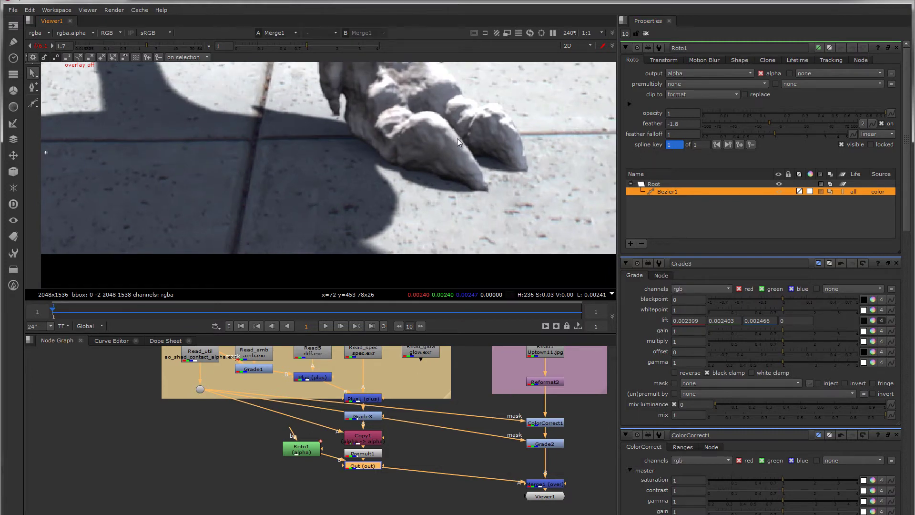
- Show the roto overlay again and raise the Bezier point at the outer toe of the creature's right-hand foot slightly
{"action": "key", "text": "o"}
{"action": "scroll", "coordinate": [497, 154], "scroll_direction": "up", "scroll_amount": 5}
{"action": "left_click_drag", "start_coordinate": [503, 183], "coordinate": [503, 178]}
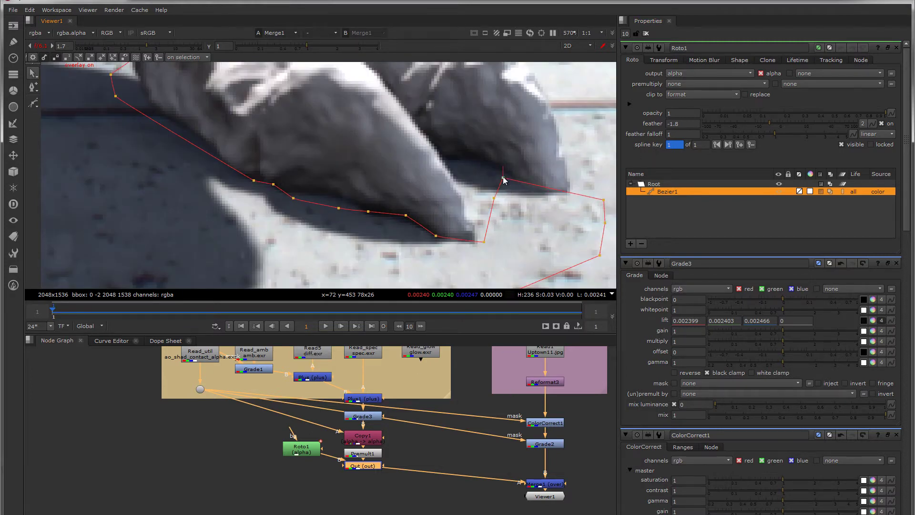
{"action": "scroll", "coordinate": [430, 235], "scroll_direction": "down", "scroll_amount": 1}
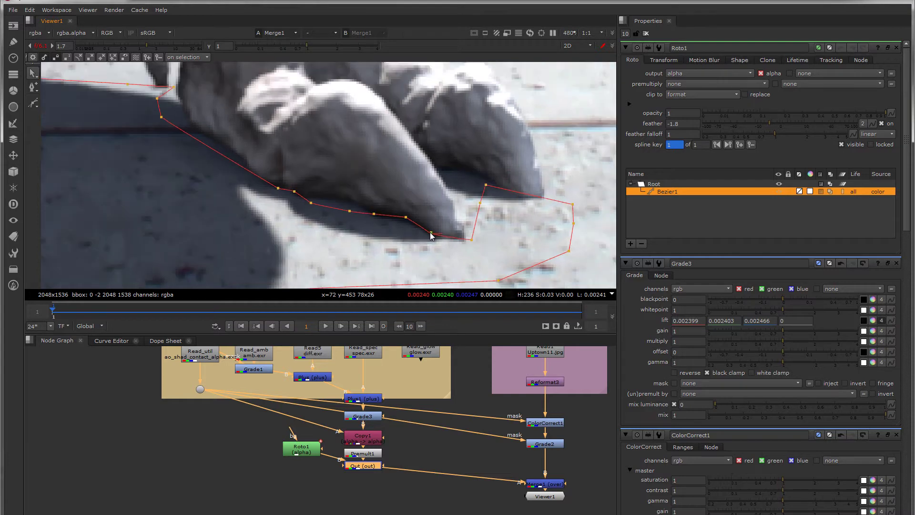
- Reposition the Bezier points at the toe tip and underside of the creature's left-hand foot to follow its contact edge
{"action": "scroll", "coordinate": [400, 230], "scroll_direction": "down", "scroll_amount": 4}
{"action": "middle_click_drag", "start_coordinate": [138, 186], "coordinate": [424, 191]}
{"action": "middle_click_drag", "start_coordinate": [206, 184], "coordinate": [496, 207]}
{"action": "scroll", "coordinate": [266, 181], "scroll_direction": "down", "scroll_amount": 1}
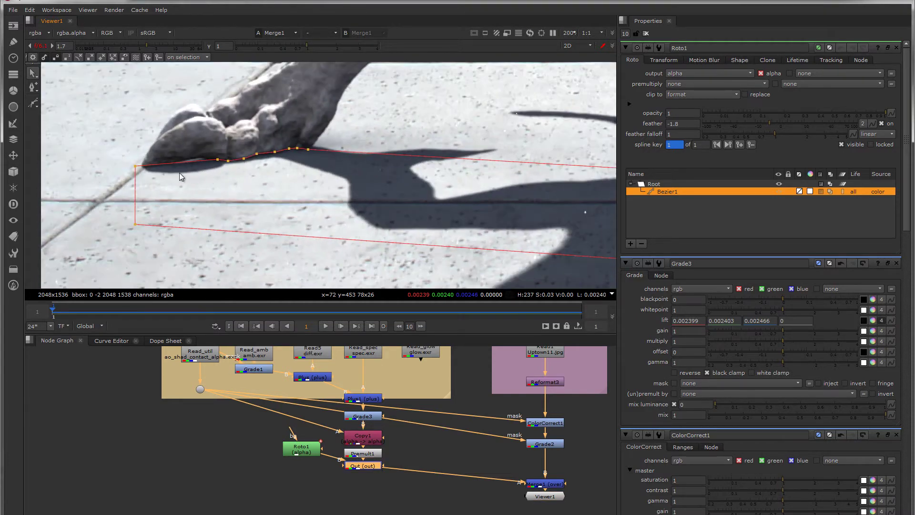
{"action": "scroll", "coordinate": [149, 176], "scroll_direction": "up", "scroll_amount": 4}
{"action": "left_click_drag", "start_coordinate": [113, 159], "coordinate": [112, 160]}
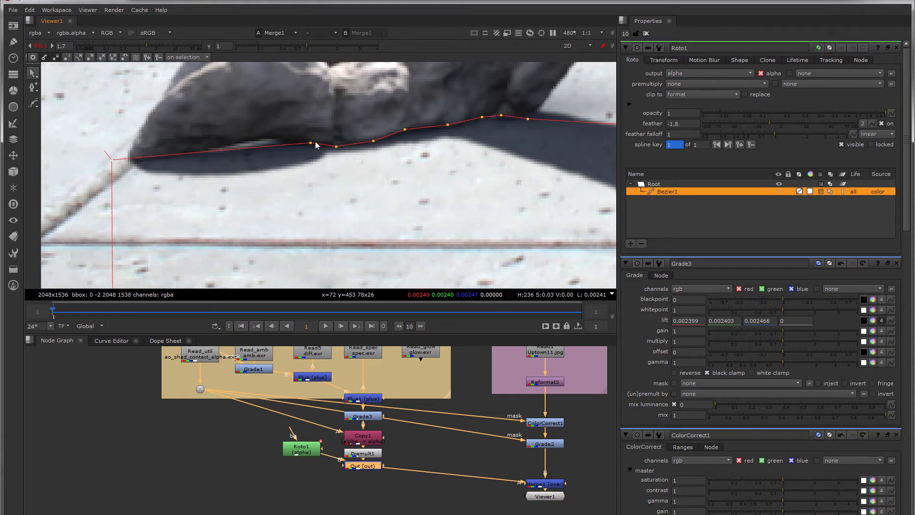
{"action": "left_click_drag", "start_coordinate": [311, 143], "coordinate": [310, 152]}
{"action": "scroll", "coordinate": [312, 155], "scroll_direction": "down", "scroll_amount": 4}
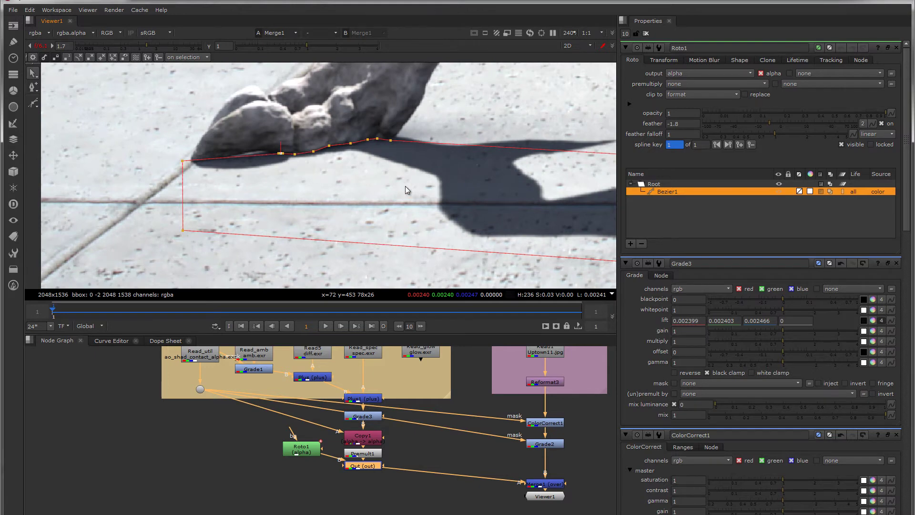
- Close all open node property panels and bring the complete composite into view
{"action": "middle_click_drag", "start_coordinate": [507, 179], "coordinate": [255, 174]}
{"action": "scroll", "coordinate": [374, 185], "scroll_direction": "down", "scroll_amount": 5}
{"action": "middle_click_drag", "start_coordinate": [374, 185], "coordinate": [353, 176]}
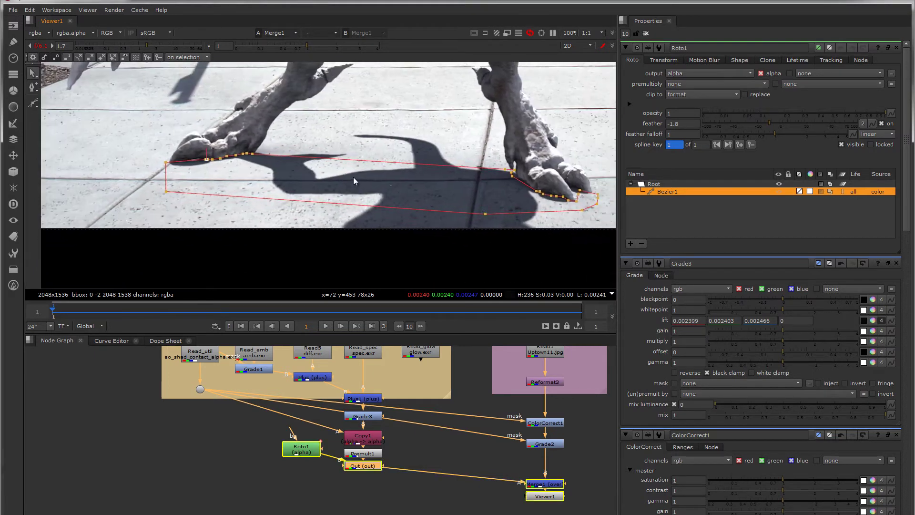
{"action": "scroll", "coordinate": [403, 98], "scroll_direction": "down", "scroll_amount": 3}
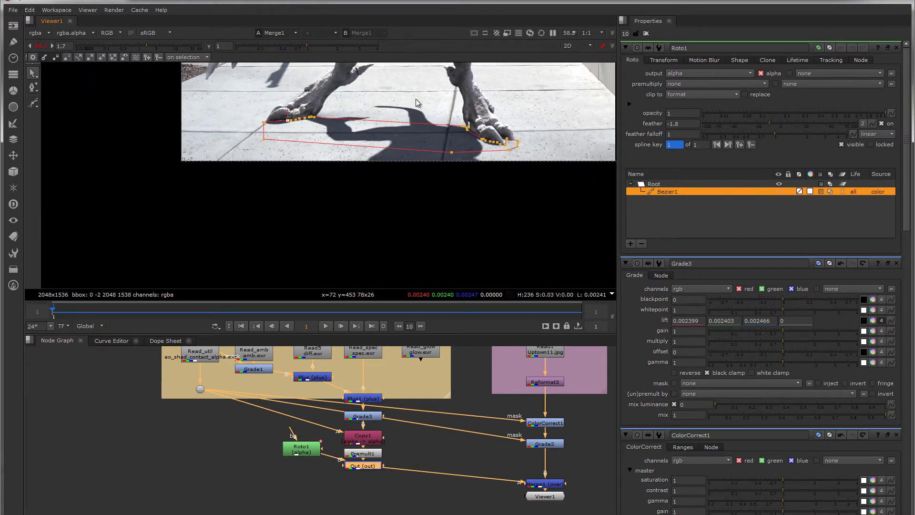
{"action": "middle_click_drag", "start_coordinate": [434, 85], "coordinate": [367, 243]}
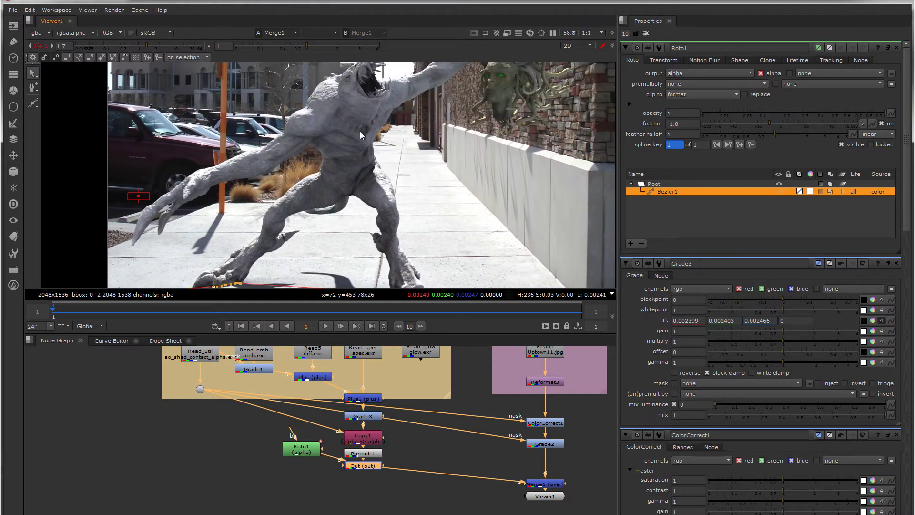
{"action": "left_click", "coordinate": [647, 35]}
{"action": "scroll", "coordinate": [230, 114], "scroll_direction": "down", "scroll_amount": 3}
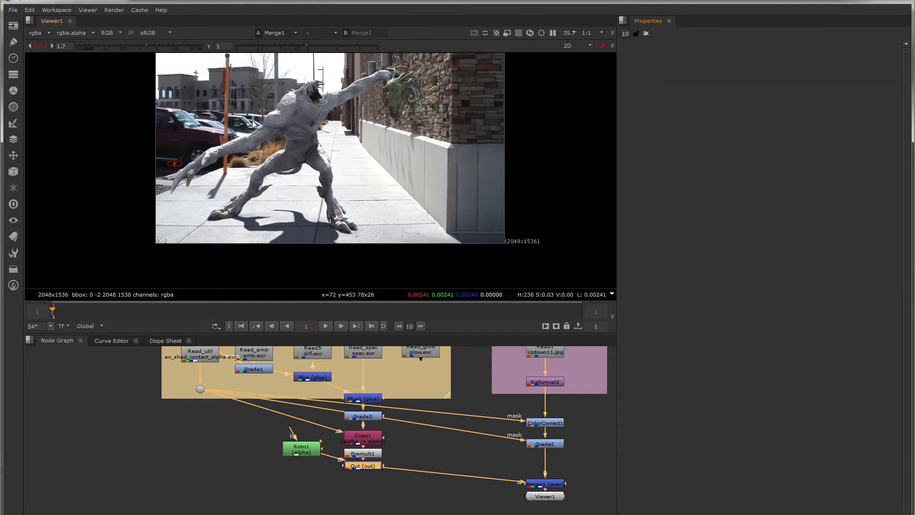
{"action": "middle_click_drag", "start_coordinate": [244, 117], "coordinate": [221, 137]}
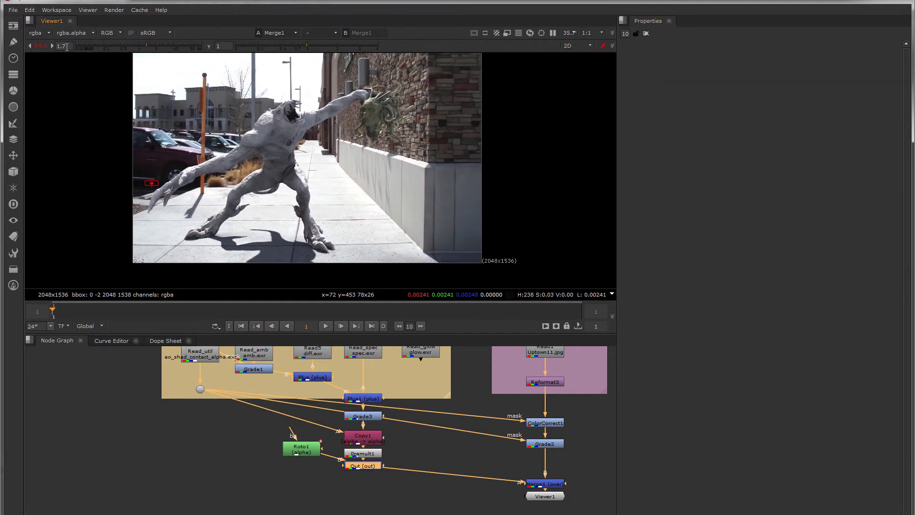
- Raise the viewer gain to 64 and compare the creature's darkest areas with those of the background plate
{"action": "left_click_drag", "start_coordinate": [110, 47], "coordinate": [238, 48]}
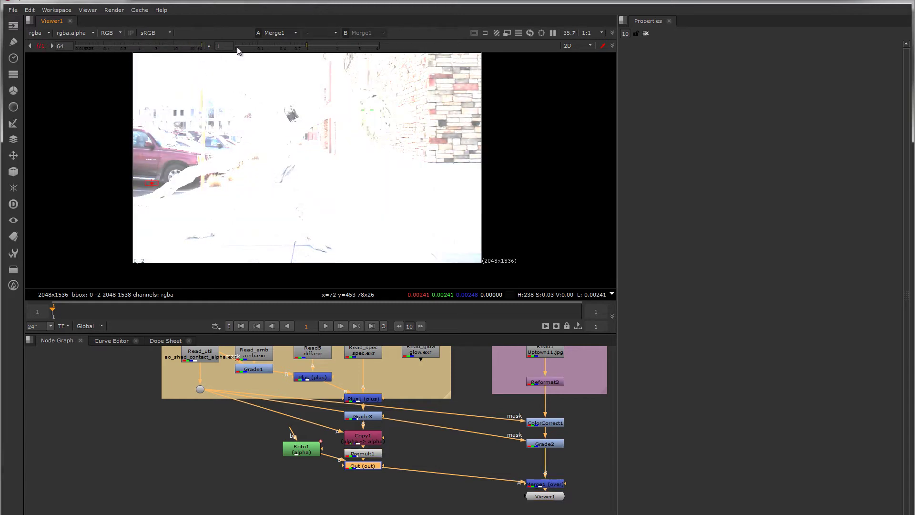
{"action": "scroll", "coordinate": [247, 115], "scroll_direction": "up", "scroll_amount": 3}
{"action": "scroll", "coordinate": [246, 121], "scroll_direction": "down", "scroll_amount": 1}
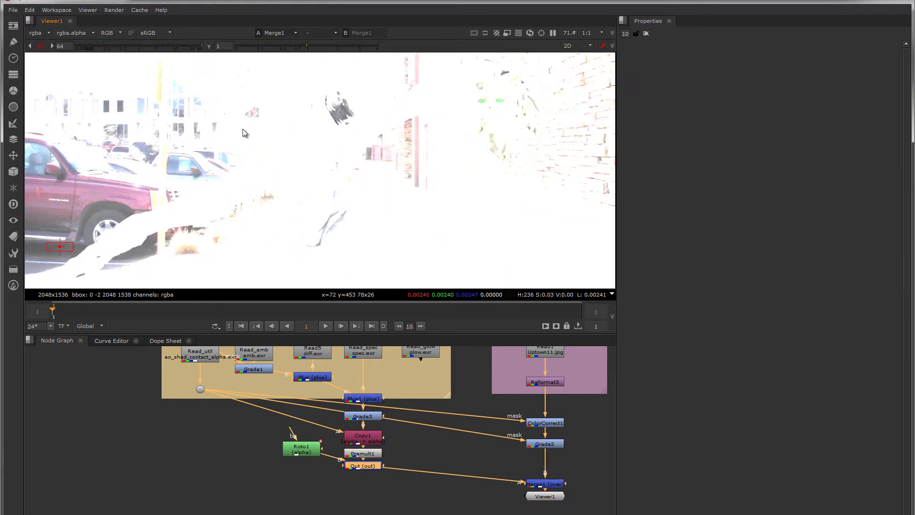
{"action": "scroll", "coordinate": [301, 128], "scroll_direction": "up", "scroll_amount": 4}
{"action": "scroll", "coordinate": [301, 127], "scroll_direction": "down", "scroll_amount": 5}
{"action": "scroll", "coordinate": [290, 151], "scroll_direction": "down", "scroll_amount": 1}
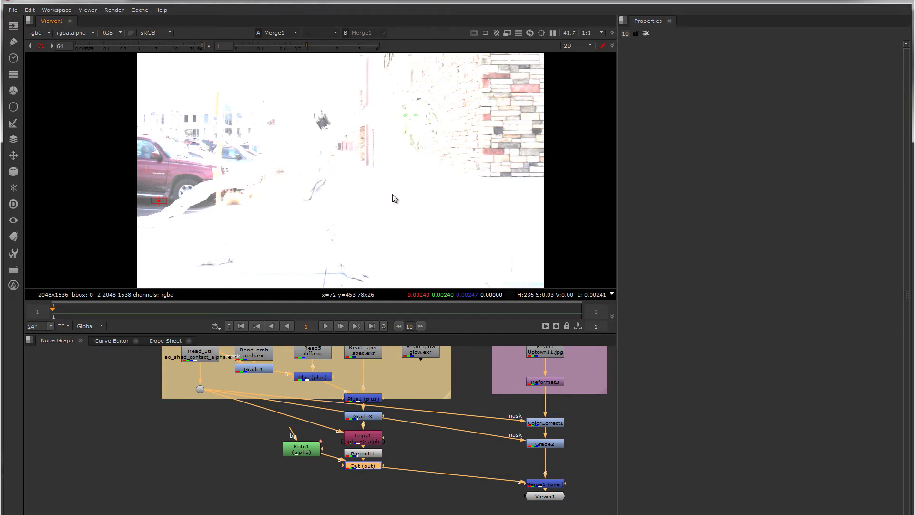
- Reset the viewer gain to 1 and examine the creature's upper body and outstretched arm against the background
{"action": "left_click", "coordinate": [42, 46]}
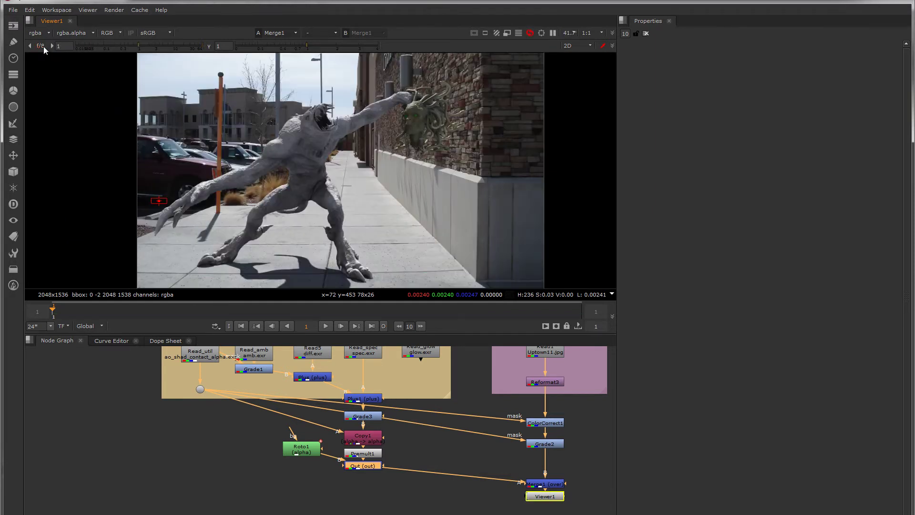
{"action": "scroll", "coordinate": [336, 160], "scroll_direction": "up", "scroll_amount": 5}
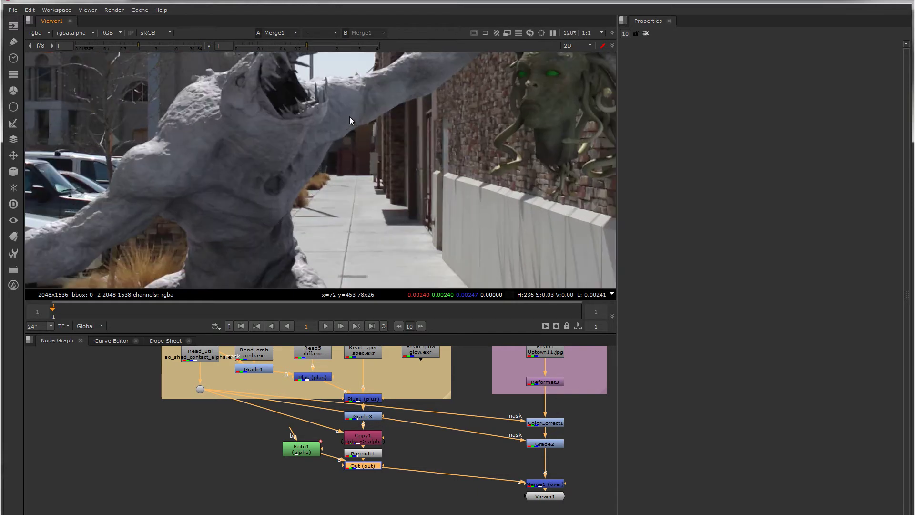
{"action": "middle_click_drag", "start_coordinate": [239, 171], "coordinate": [391, 113]}
{"action": "middle_click_drag", "start_coordinate": [153, 188], "coordinate": [331, 167]}
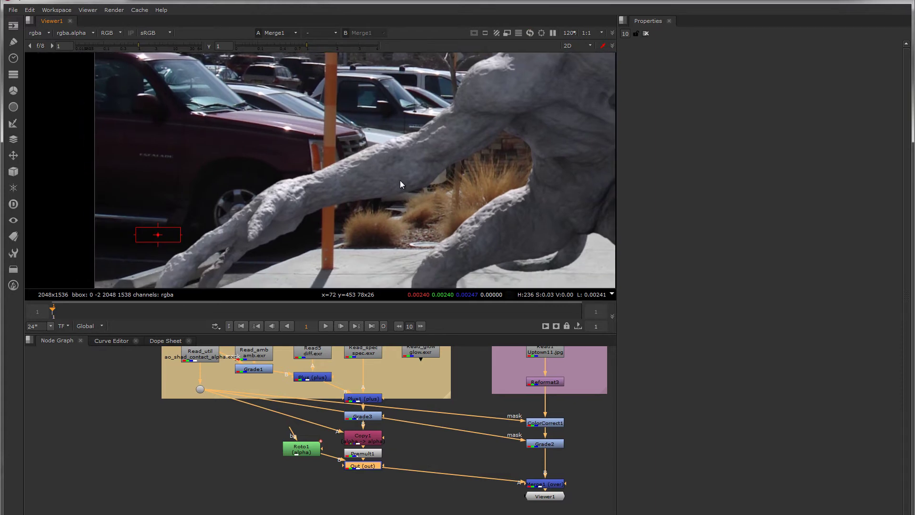
- Examine the creature's legs, torso and raised arm against the surrounding background plate
{"action": "scroll", "coordinate": [400, 180], "scroll_direction": "down", "scroll_amount": 2}
{"action": "middle_click_drag", "start_coordinate": [485, 222], "coordinate": [379, 173]}
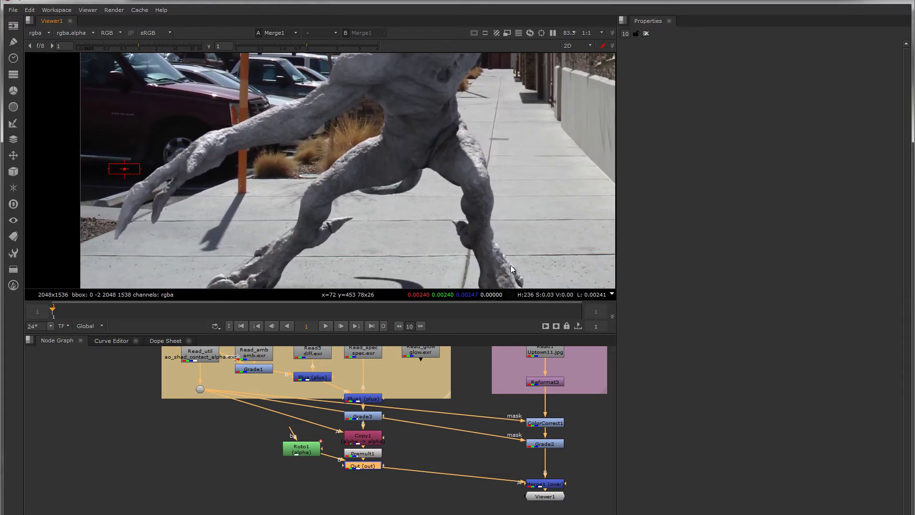
{"action": "middle_click_drag", "start_coordinate": [511, 265], "coordinate": [495, 248]}
{"action": "scroll", "coordinate": [485, 190], "scroll_direction": "up", "scroll_amount": 1}
{"action": "middle_click_drag", "start_coordinate": [485, 184], "coordinate": [471, 222]}
{"action": "scroll", "coordinate": [439, 168], "scroll_direction": "down", "scroll_amount": 2}
{"action": "middle_click_drag", "start_coordinate": [439, 166], "coordinate": [442, 213]}
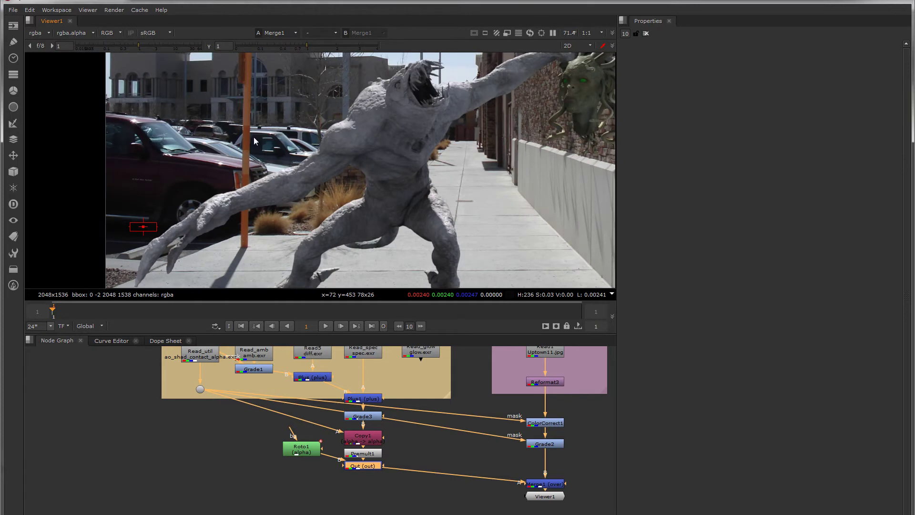
- Raise the viewer gain to 9 and compare the creature's arm and body with the parked vehicles and grasses
{"action": "mouse_move", "coordinate": [158, 48]}
{"action": "left_mouse_down"}
{"action": "mouse_move", "coordinate": [217, 47]}
{"action": "mouse_move", "coordinate": [171, 47]}
{"action": "left_mouse_up"}
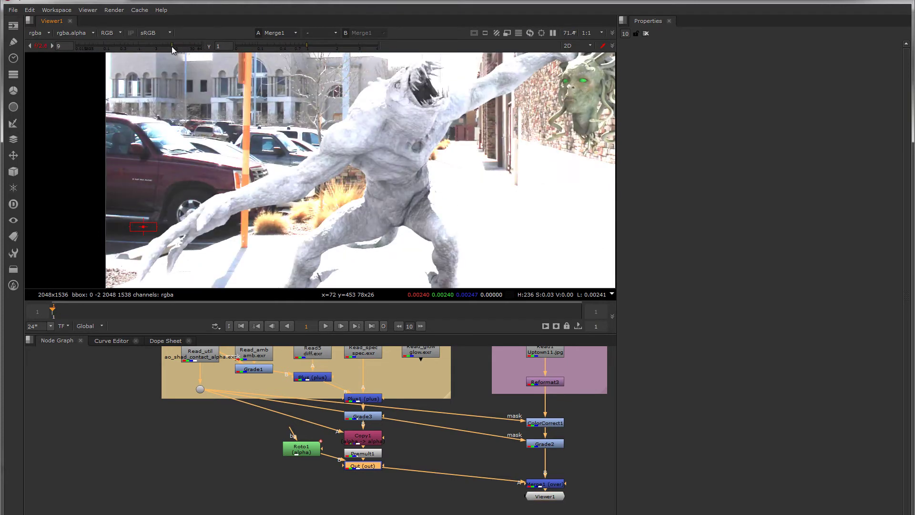
{"action": "scroll", "coordinate": [370, 137], "scroll_direction": "up", "scroll_amount": 3}
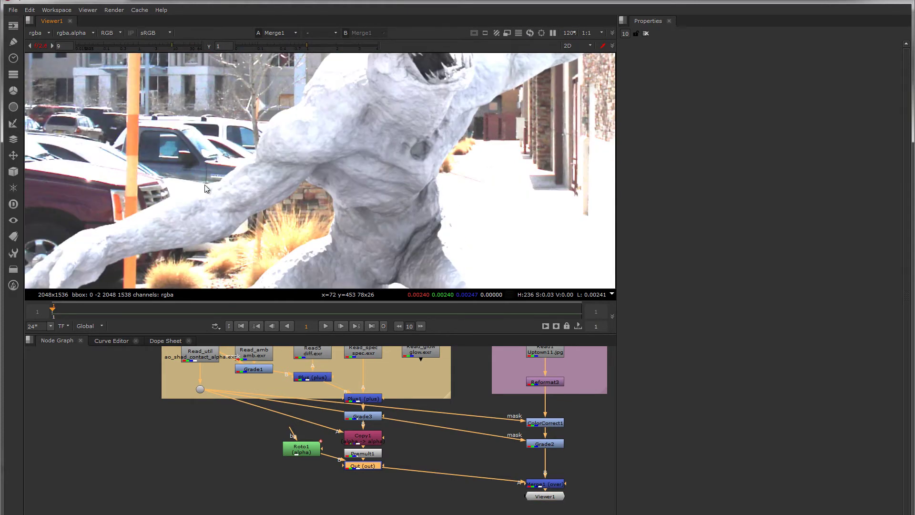
{"action": "middle_click_drag", "start_coordinate": [206, 187], "coordinate": [374, 150]}
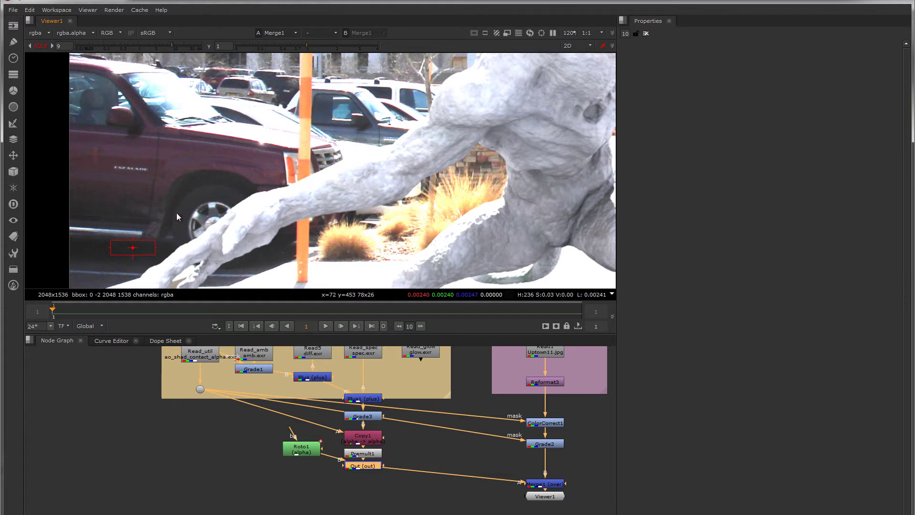
{"action": "scroll", "coordinate": [177, 213], "scroll_direction": "down", "scroll_amount": 4}
{"action": "middle_click_drag", "start_coordinate": [390, 191], "coordinate": [394, 136]}
- Move the Merge1 and Viewer1 nodes lower in the node graph to make room, and reset the viewer gain to 1
{"action": "middle_click_drag", "start_coordinate": [498, 462], "coordinate": [376, 402]}
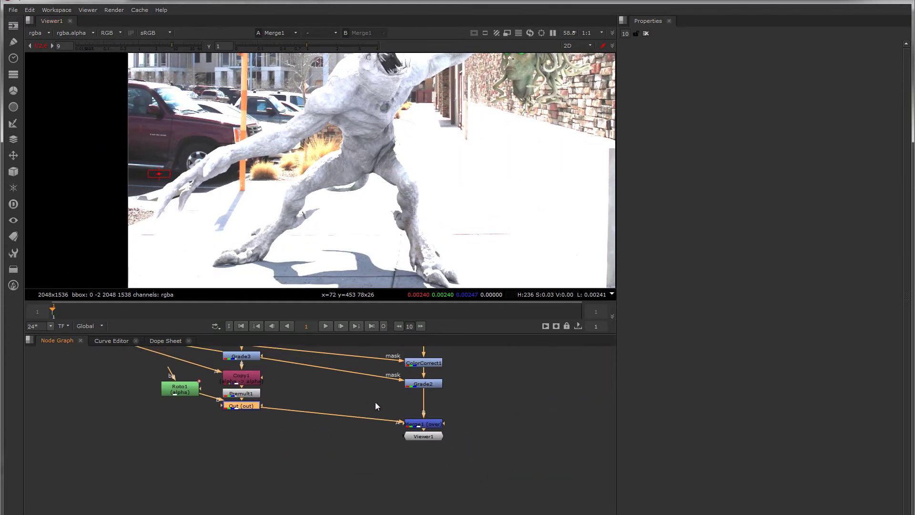
{"action": "left_click_drag", "start_coordinate": [426, 418], "coordinate": [426, 444]}
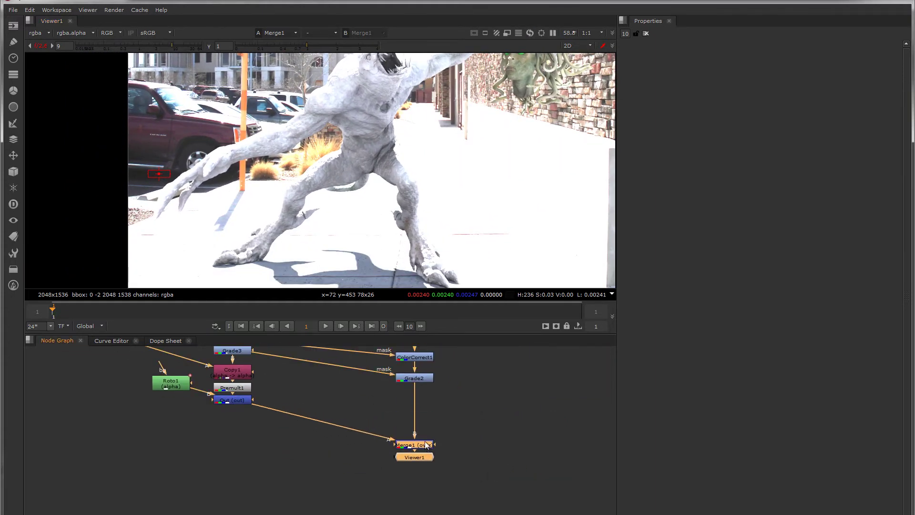
{"action": "middle_click_drag", "start_coordinate": [423, 270], "coordinate": [408, 226]}
{"action": "left_click", "coordinate": [44, 47]}
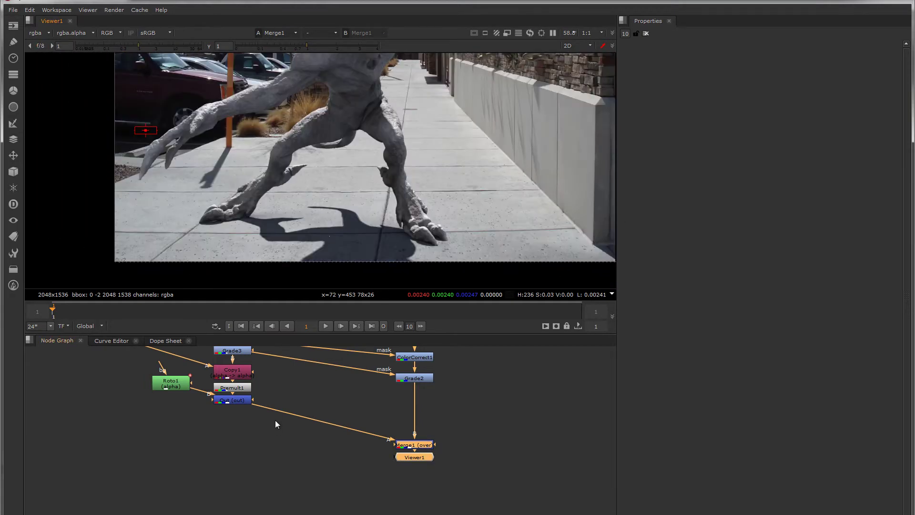
- Create an F_ReGrain node and insert its Src connection between the creature's Out node and Merge1
{"action": "left_click", "coordinate": [502, 409]}
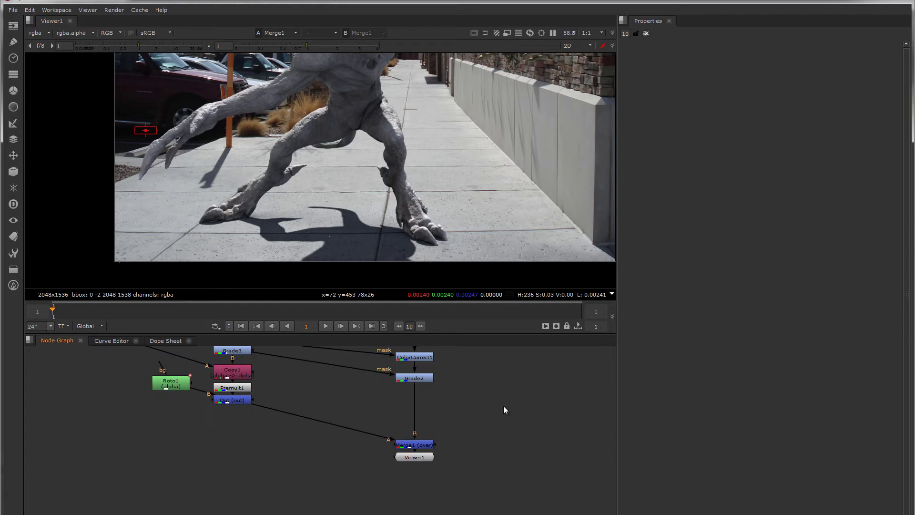
{"action": "key", "text": "Tab"}
{"action": "type", "text": "f_r"}
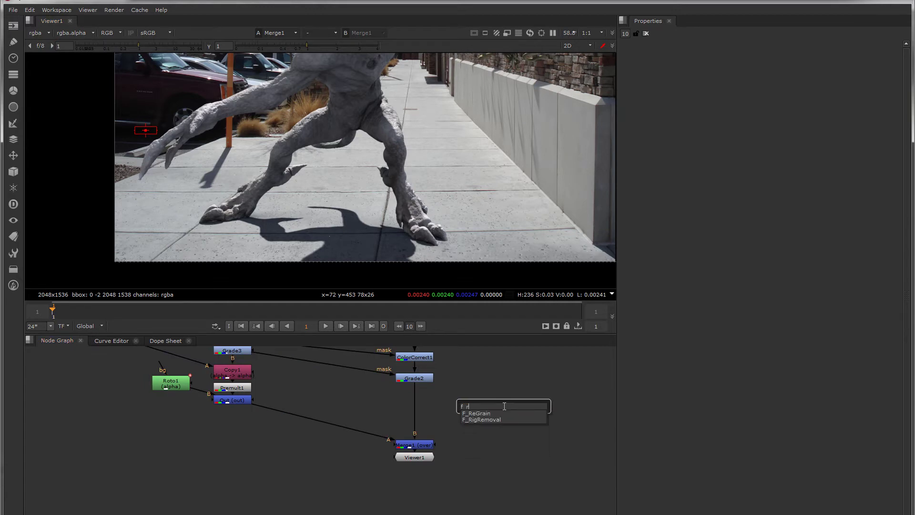
{"action": "key", "text": "Down"}
{"action": "key", "text": "Return"}
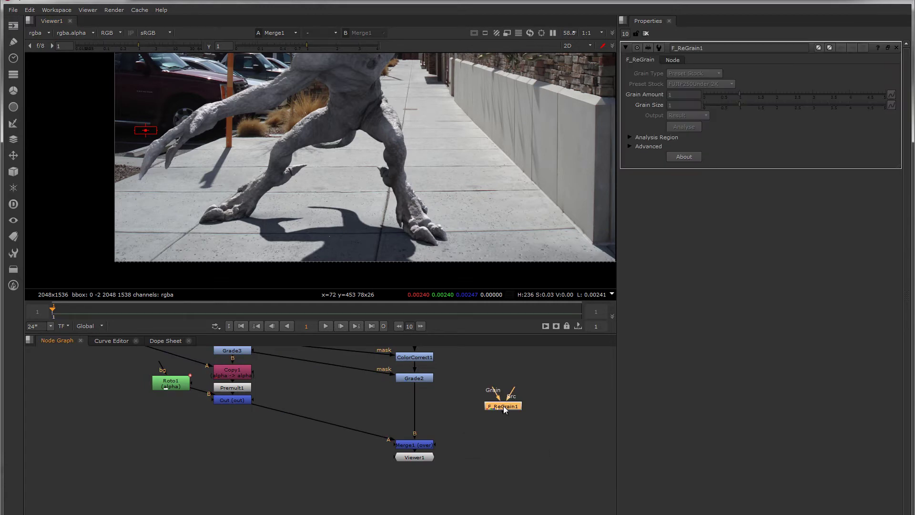
{"action": "left_click_drag", "start_coordinate": [504, 409], "coordinate": [353, 418]}
{"action": "middle_click_drag", "start_coordinate": [311, 401], "coordinate": [428, 406]}
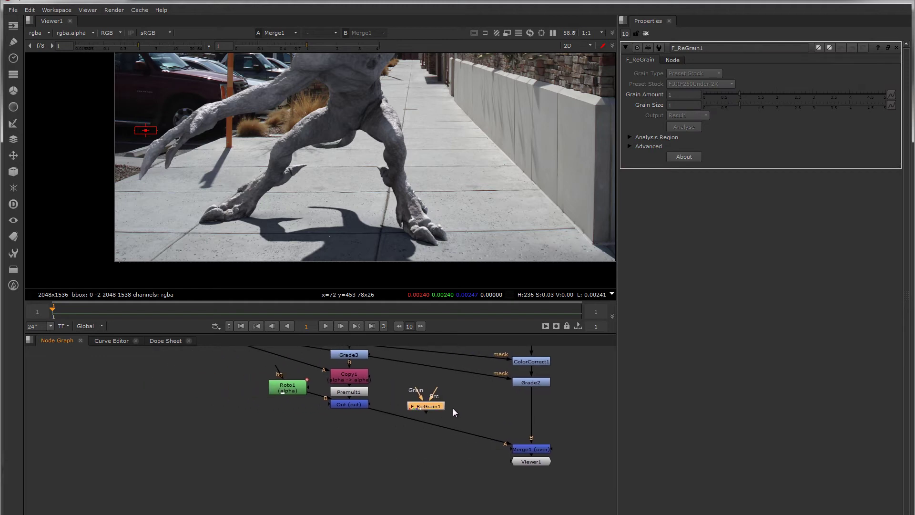
{"action": "left_click_drag", "start_coordinate": [425, 405], "coordinate": [350, 436]}
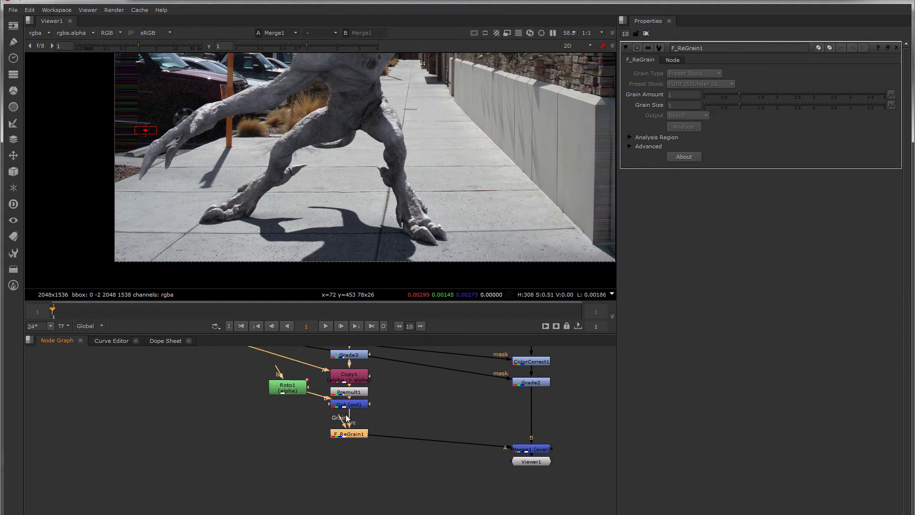
- Connect the Grain input of the F_ReGrain node to the background plate's Reformat3 node
{"action": "scroll", "coordinate": [348, 437], "scroll_direction": "down", "scroll_amount": 4}
{"action": "left_click_drag", "start_coordinate": [318, 451], "coordinate": [407, 398]}
{"action": "scroll", "coordinate": [306, 465], "scroll_direction": "up", "scroll_amount": 5}
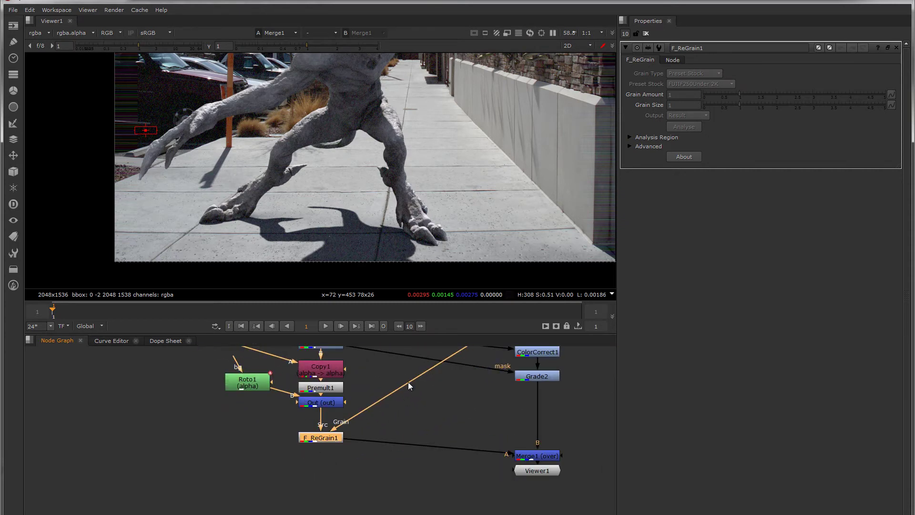
{"action": "middle_click_drag", "start_coordinate": [406, 404], "coordinate": [364, 437]}
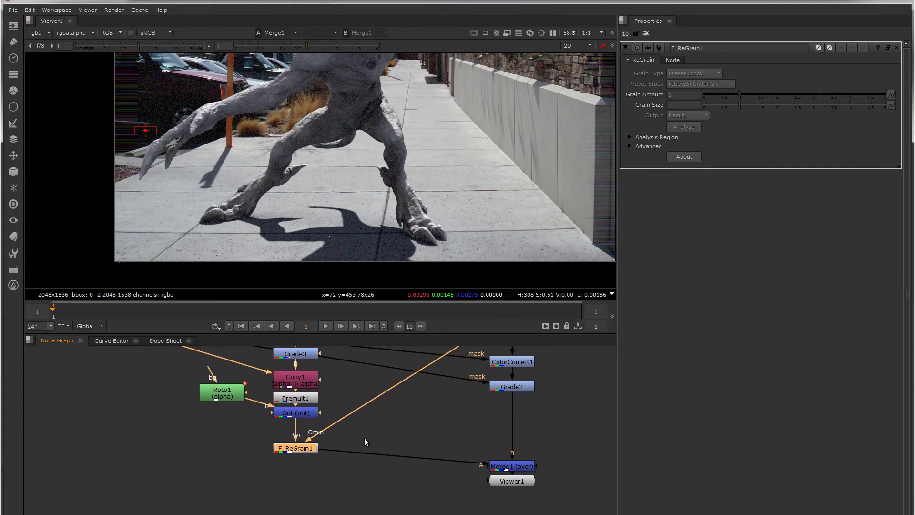
- Display the F_ReGrain output in the viewer and examine the whole regrained creature
{"action": "left_click", "coordinate": [298, 451], "text": "ctrl+shift"}
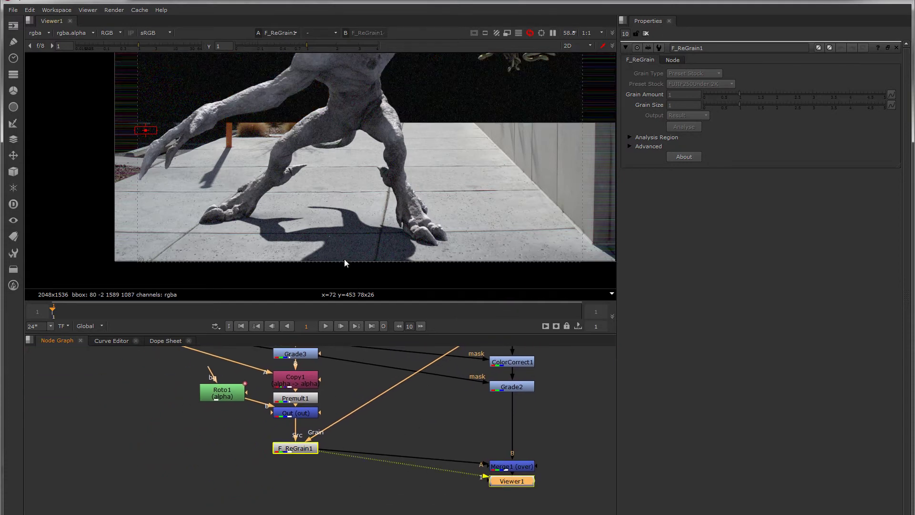
{"action": "scroll", "coordinate": [334, 240], "scroll_direction": "down", "scroll_amount": 5}
{"action": "middle_click_drag", "start_coordinate": [325, 217], "coordinate": [354, 220]}
{"action": "middle_click_drag", "start_coordinate": [501, 352], "coordinate": [407, 423]}
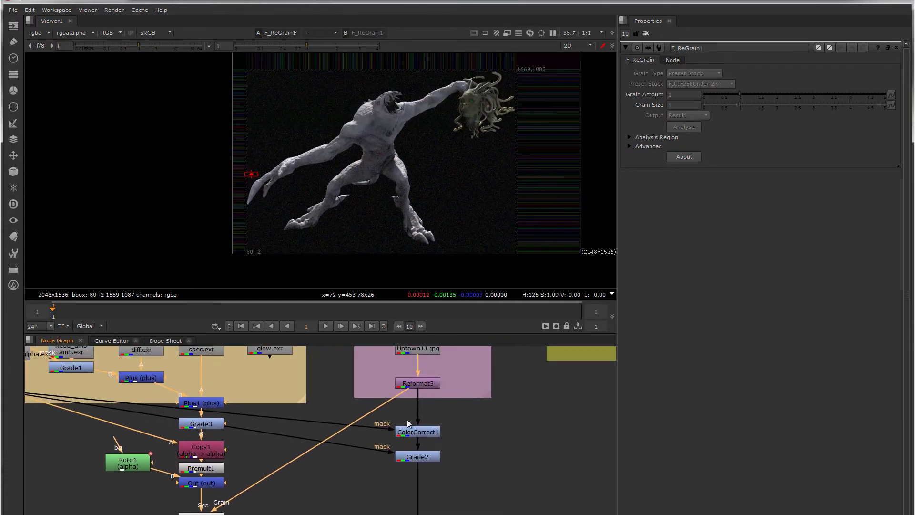
- Display the Reformat3 background plate in the viewer and select the F_ReGrain node
{"action": "left_click", "coordinate": [420, 385]}
{"action": "key", "text": "1"}
{"action": "middle_click_drag", "start_coordinate": [245, 477], "coordinate": [273, 445]}
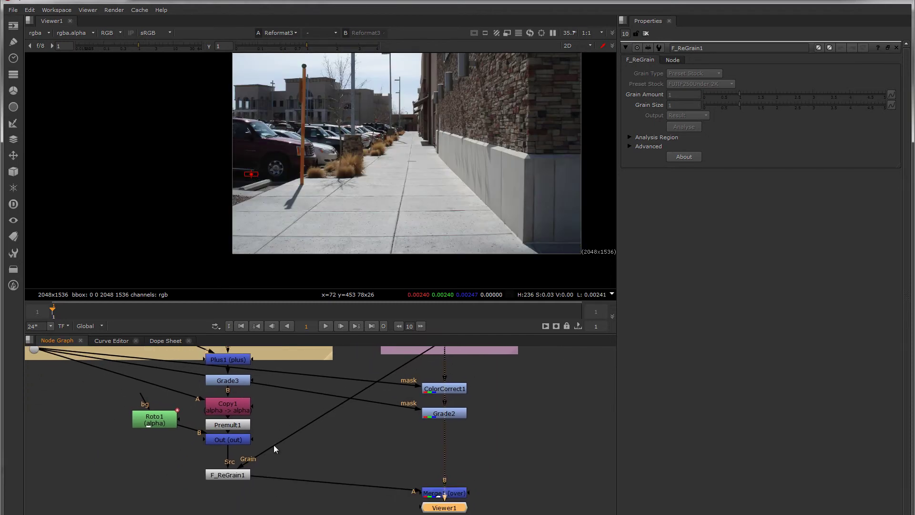
{"action": "left_click", "coordinate": [226, 474]}
{"action": "key", "text": "1"}
{"action": "scroll", "coordinate": [353, 258], "scroll_direction": "down", "scroll_amount": 2}
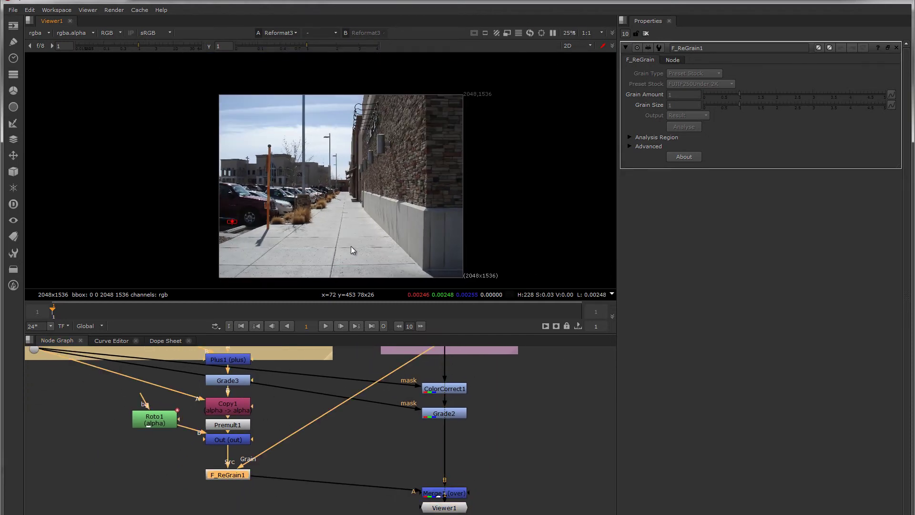
{"action": "key", "text": "1"}
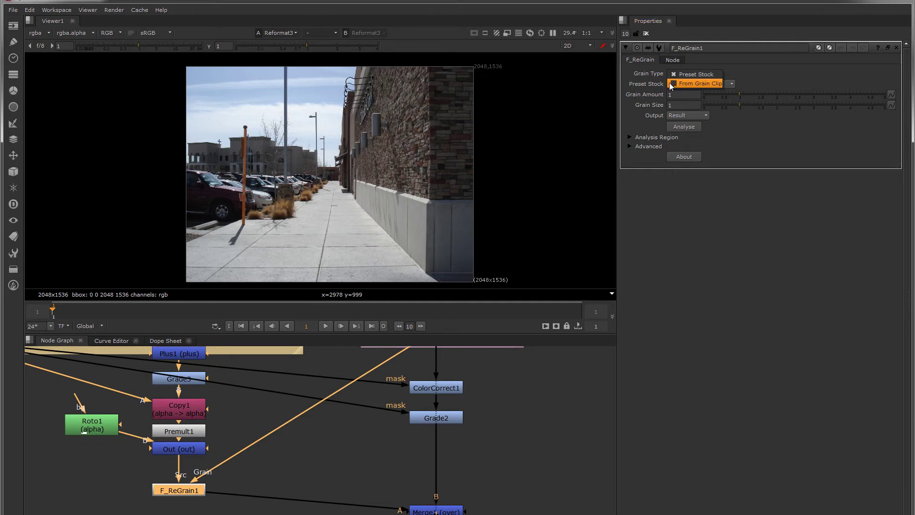
- Set the F_ReGrain grain type to From Grain Clip and move the analysis region onto the sunlit concrete wall
{"action": "left_click", "coordinate": [671, 83]}
{"action": "scroll", "coordinate": [385, 175], "scroll_direction": "down", "scroll_amount": 3}
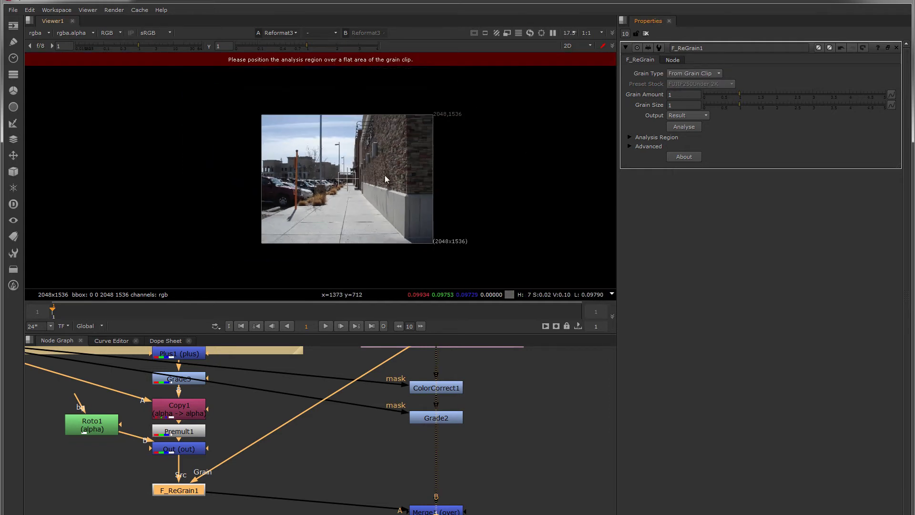
{"action": "scroll", "coordinate": [354, 182], "scroll_direction": "up", "scroll_amount": 3}
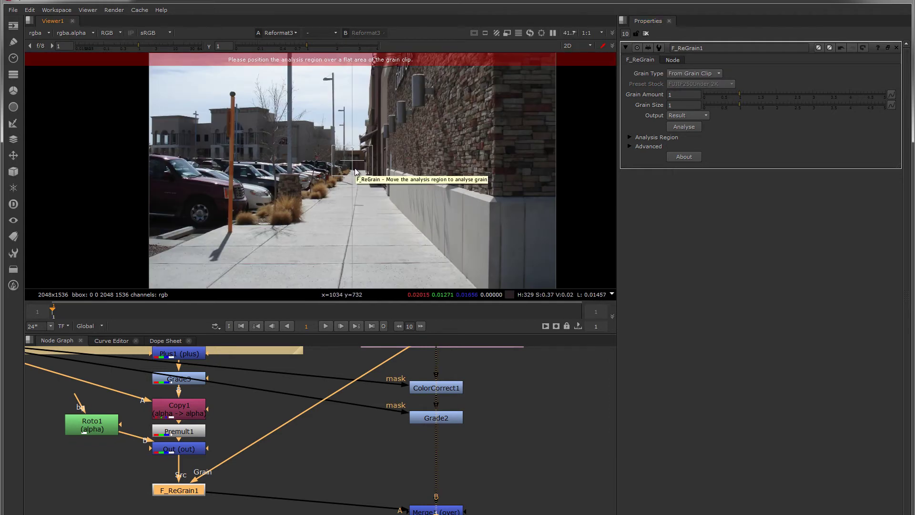
{"action": "scroll", "coordinate": [353, 167], "scroll_direction": "up", "scroll_amount": 3}
{"action": "scroll", "coordinate": [344, 160], "scroll_direction": "down", "scroll_amount": 2}
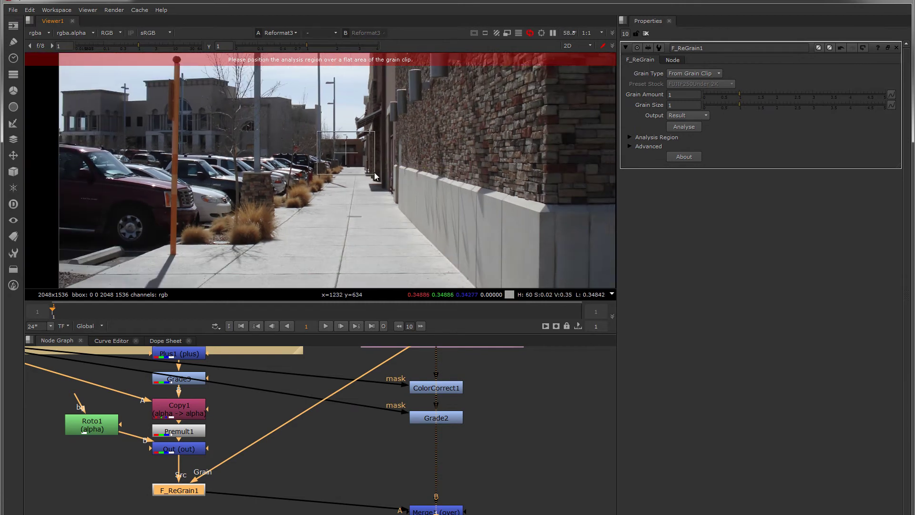
{"action": "left_click_drag", "start_coordinate": [320, 146], "coordinate": [466, 229]}
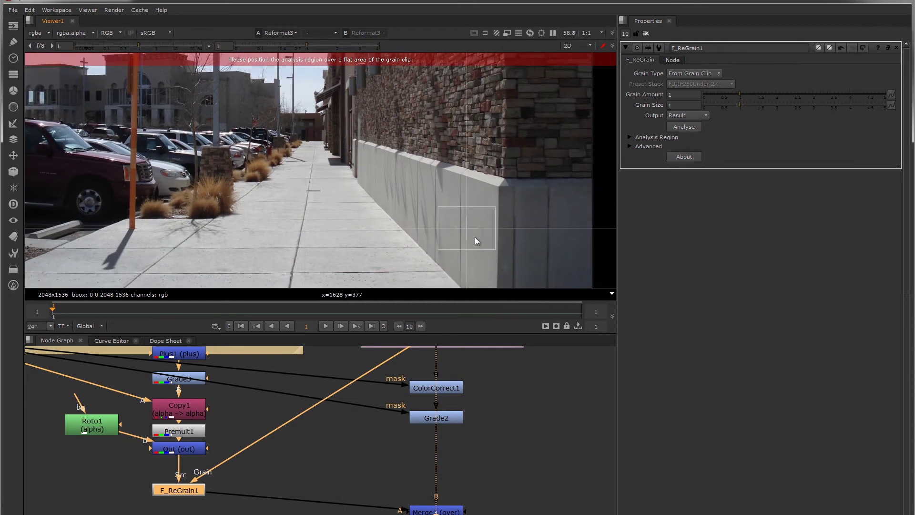
- Move the grain analysis region onto the flat shaded wall at the plate's outer edge and reshape it into a tall rectangle
{"action": "scroll", "coordinate": [476, 239], "scroll_direction": "up", "scroll_amount": 3}
{"action": "middle_click_drag", "start_coordinate": [497, 241], "coordinate": [279, 163]}
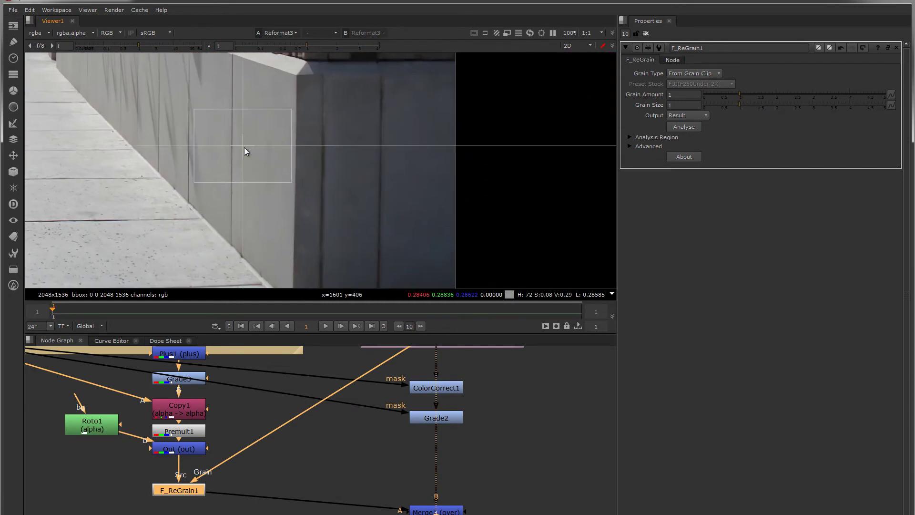
{"action": "left_click_drag", "start_coordinate": [245, 148], "coordinate": [407, 191]}
{"action": "left_click_drag", "start_coordinate": [367, 226], "coordinate": [399, 263]}
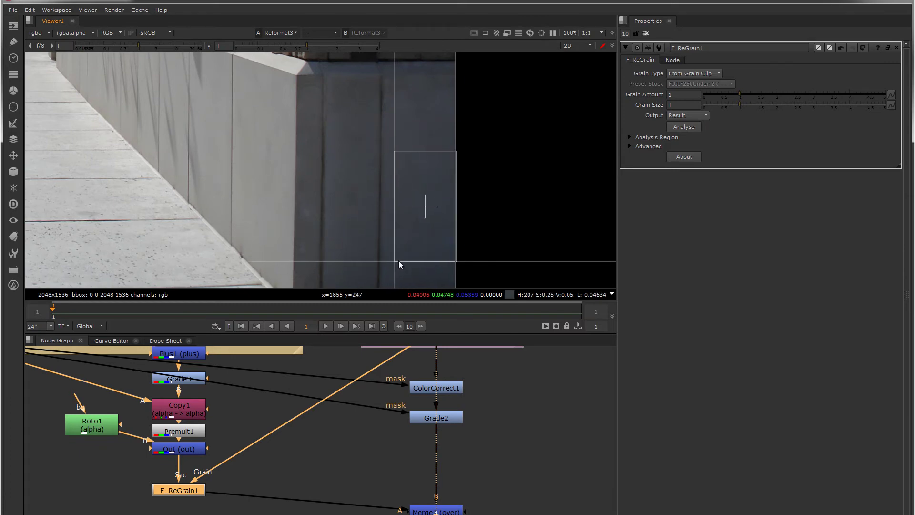
{"action": "left_click_drag", "start_coordinate": [422, 211], "coordinate": [420, 170]}
{"action": "left_click_drag", "start_coordinate": [442, 226], "coordinate": [440, 261]}
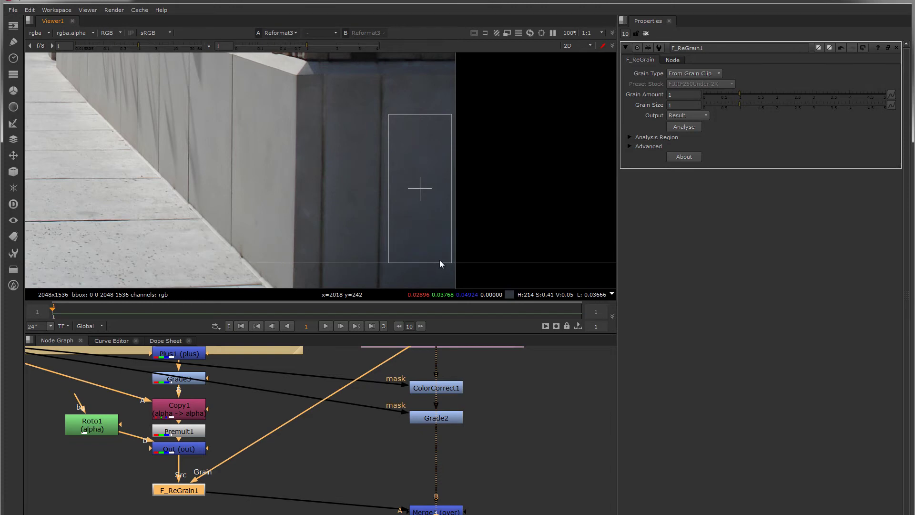
{"action": "left_click_drag", "start_coordinate": [424, 191], "coordinate": [420, 180]}
{"action": "scroll", "coordinate": [419, 167], "scroll_direction": "down", "scroll_amount": 1}
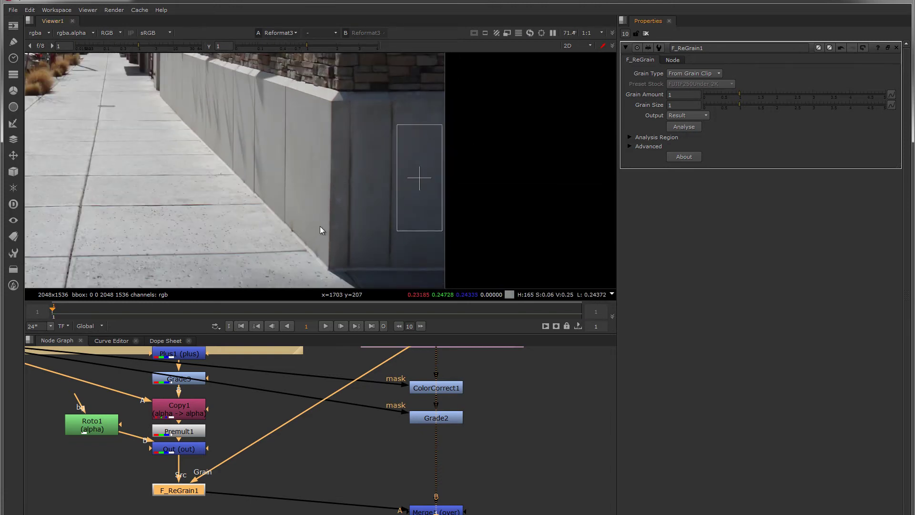
- Display the F_ReGrain output and inspect the grain on the creature's torso and arm up close
{"action": "key", "text": "1"}
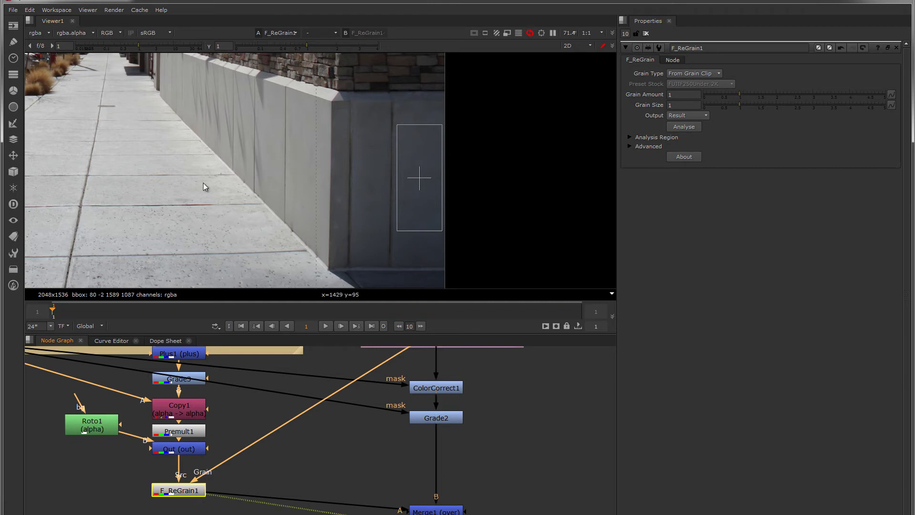
{"action": "scroll", "coordinate": [202, 183], "scroll_direction": "down", "scroll_amount": 1}
{"action": "middle_click_drag", "start_coordinate": [202, 182], "coordinate": [365, 155]}
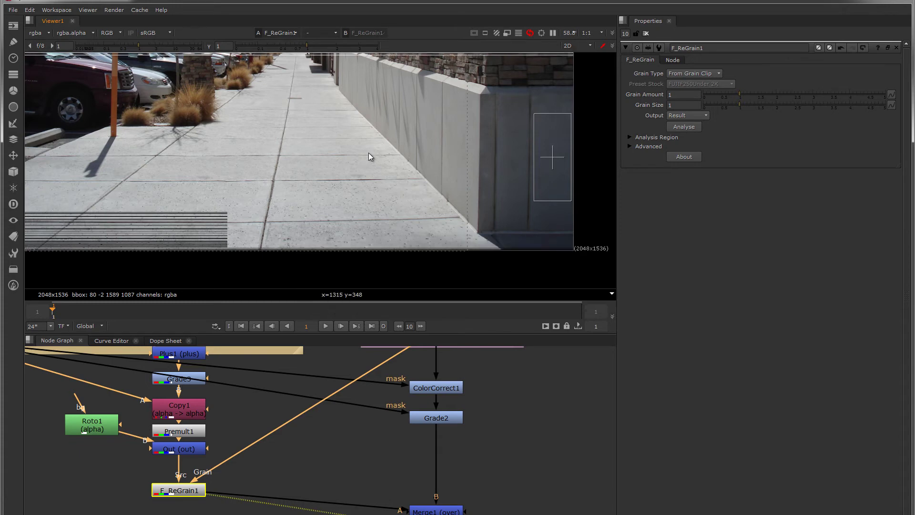
{"action": "left_click", "coordinate": [368, 152]}
{"action": "middle_click_drag", "start_coordinate": [309, 153], "coordinate": [432, 218]}
{"action": "scroll", "coordinate": [359, 149], "scroll_direction": "up", "scroll_amount": 3}
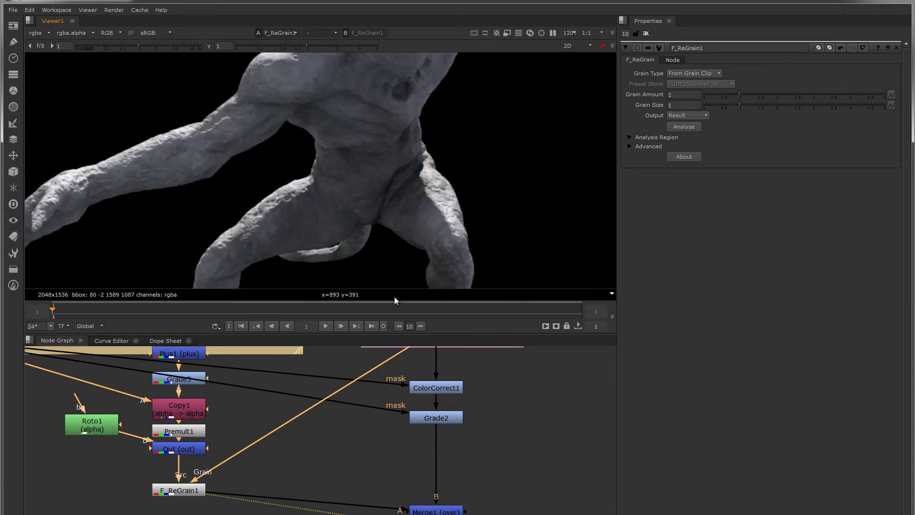
- Display the Merge1 composite, inspect the regrained creature up close, and raise the viewer gain to 13.5 to compare it with the plate
{"action": "middle_click_drag", "start_coordinate": [385, 451], "coordinate": [346, 362]}
{"action": "left_click", "coordinate": [405, 424]}
{"action": "key", "text": "1"}
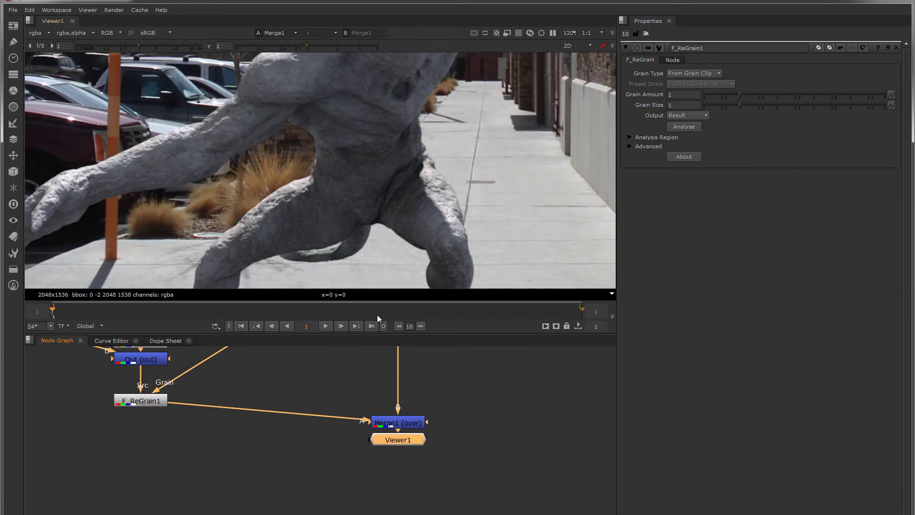
{"action": "scroll", "coordinate": [391, 215], "scroll_direction": "down", "scroll_amount": 2}
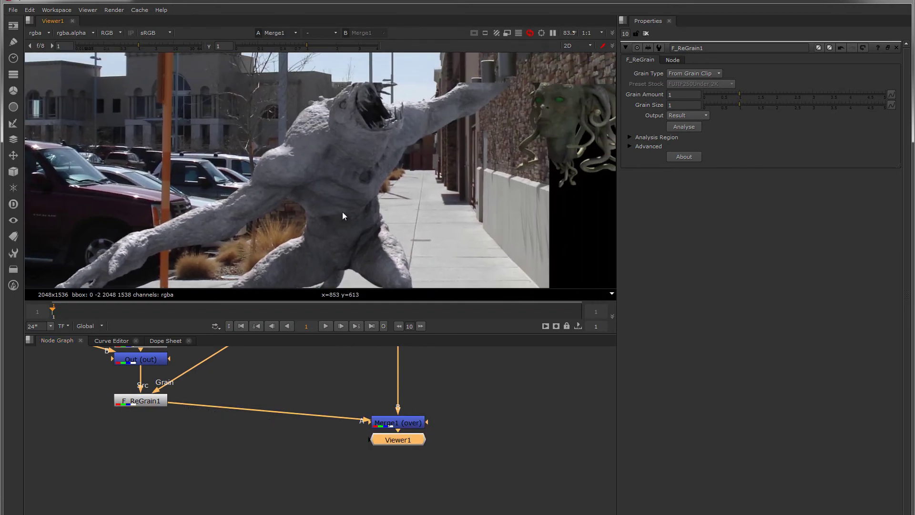
{"action": "scroll", "coordinate": [363, 169], "scroll_direction": "up", "scroll_amount": 3}
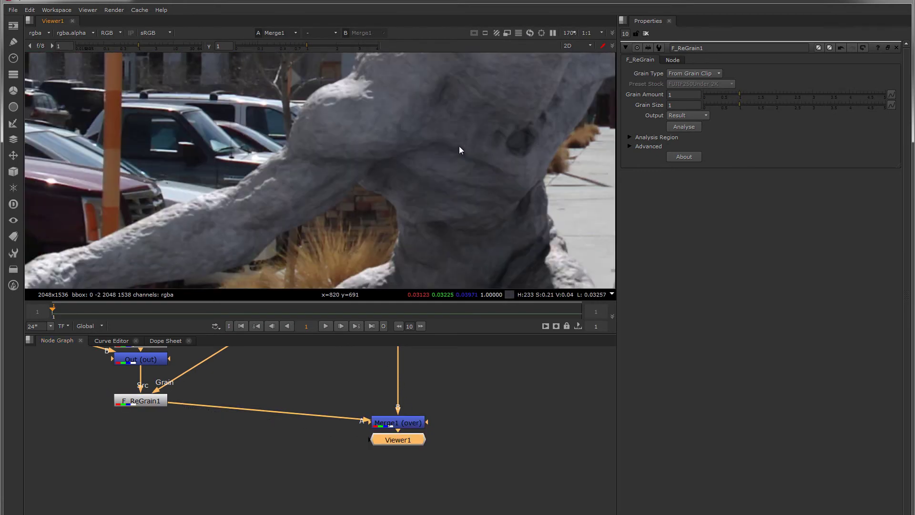
{"action": "middle_click_drag", "start_coordinate": [419, 150], "coordinate": [427, 135]}
{"action": "left_click_drag", "start_coordinate": [138, 46], "coordinate": [178, 58]}
{"action": "scroll", "coordinate": [398, 161], "scroll_direction": "down", "scroll_amount": 4}
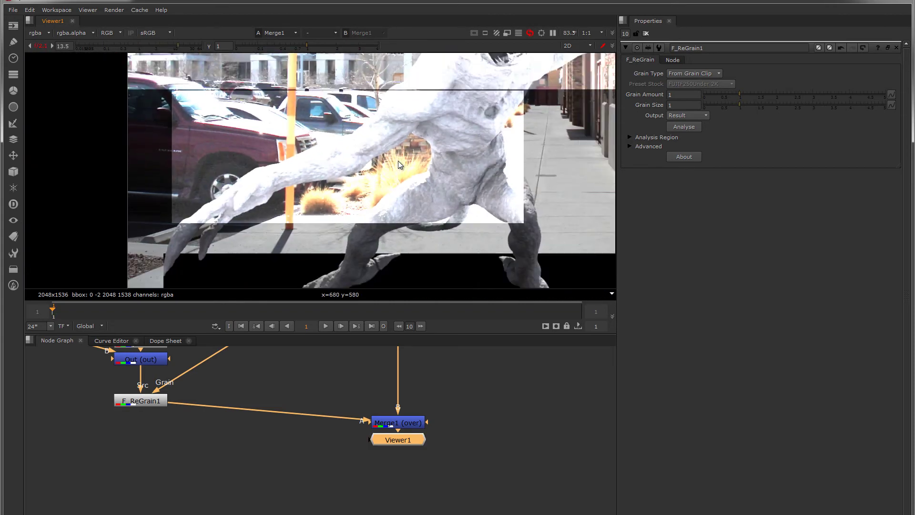
- Inspect the regrained creature's head, torso and arm against the parked cars in the brightened Merge1 composite
{"action": "scroll", "coordinate": [410, 220], "scroll_direction": "up", "scroll_amount": 5}
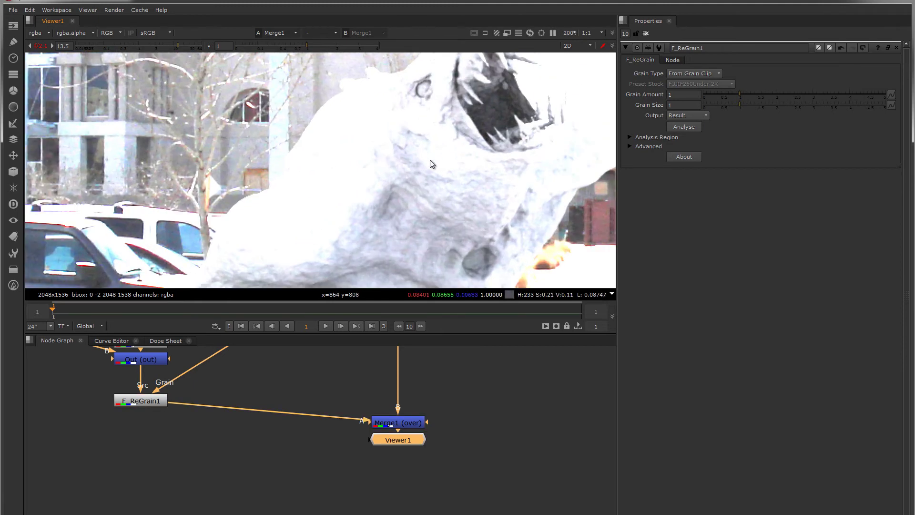
{"action": "middle_click_drag", "start_coordinate": [480, 165], "coordinate": [371, 181]}
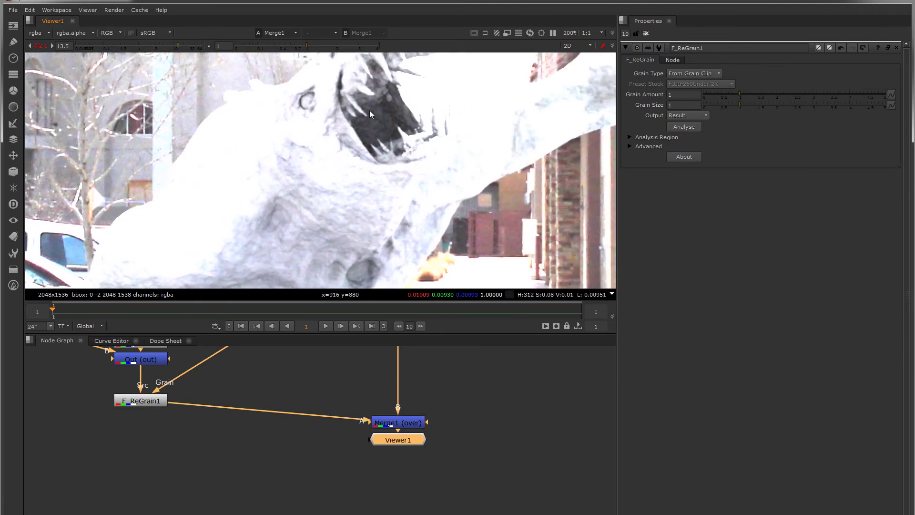
{"action": "scroll", "coordinate": [413, 186], "scroll_direction": "down", "scroll_amount": 4}
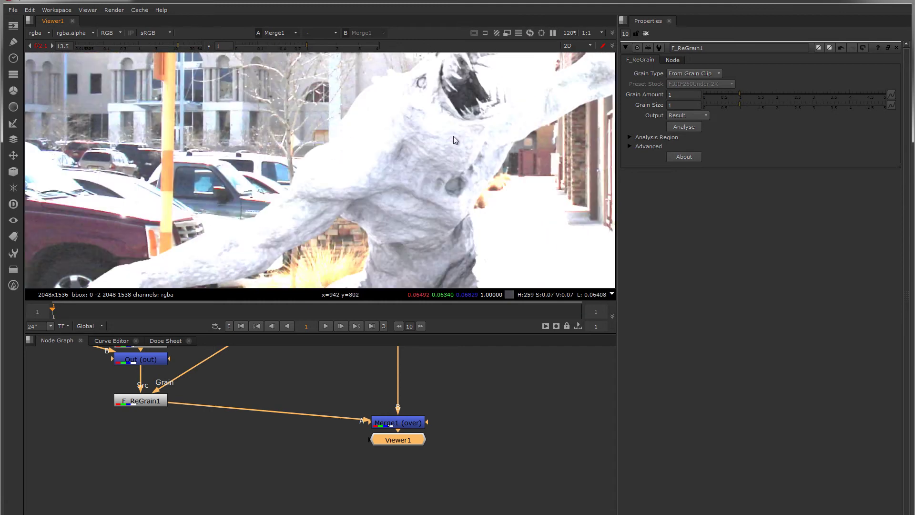
{"action": "middle_click_drag", "start_coordinate": [226, 218], "coordinate": [352, 140]}
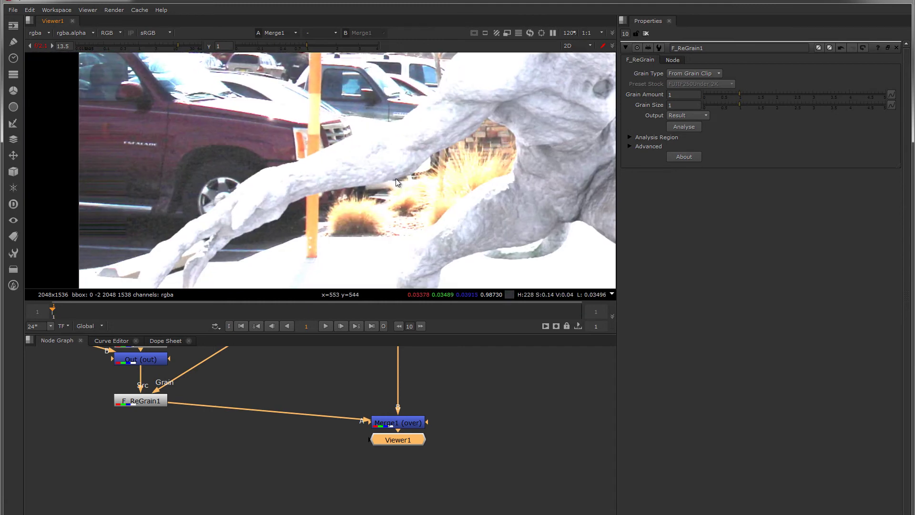
{"action": "middle_click_drag", "start_coordinate": [399, 172], "coordinate": [408, 163]}
{"action": "scroll", "coordinate": [396, 165], "scroll_direction": "down", "scroll_amount": 3}
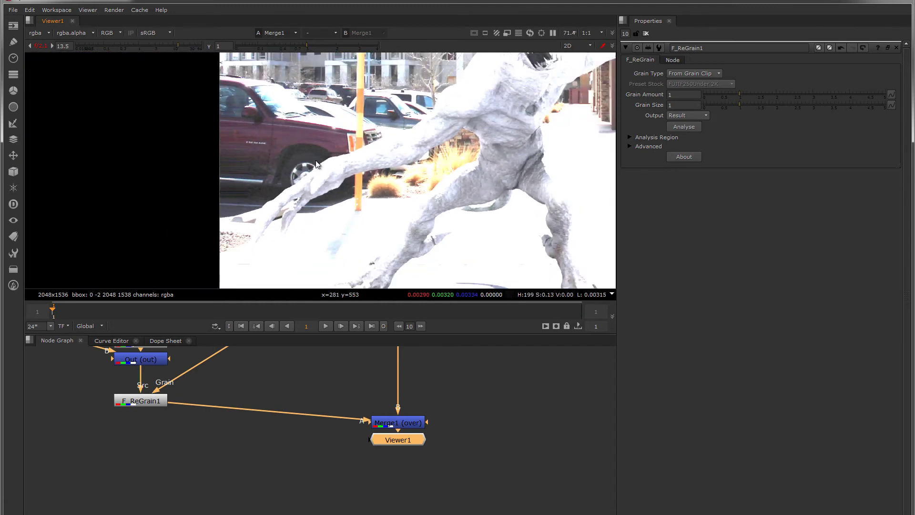
{"action": "middle_click_drag", "start_coordinate": [317, 164], "coordinate": [323, 196]}
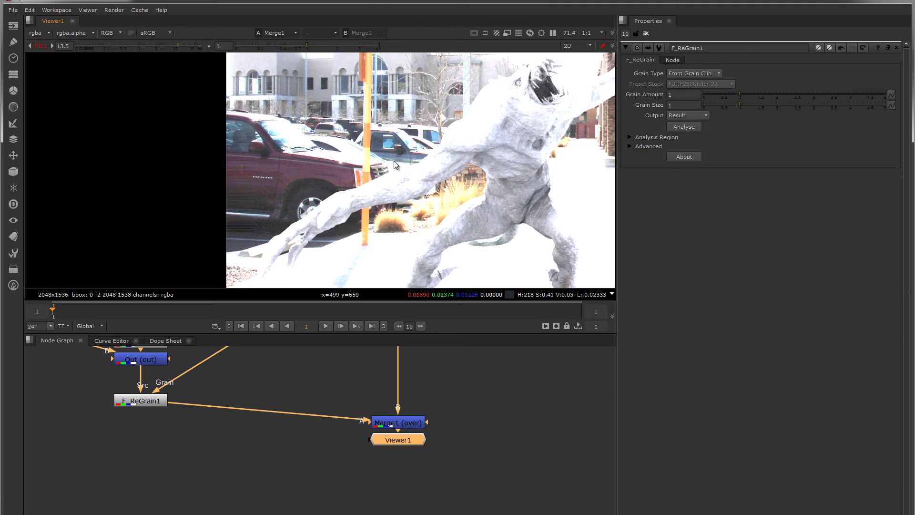
- Compare the grain on the plate's vehicles and shaded wall with the grain on the creature's torso up close
{"action": "scroll", "coordinate": [391, 175], "scroll_direction": "up", "scroll_amount": 4}
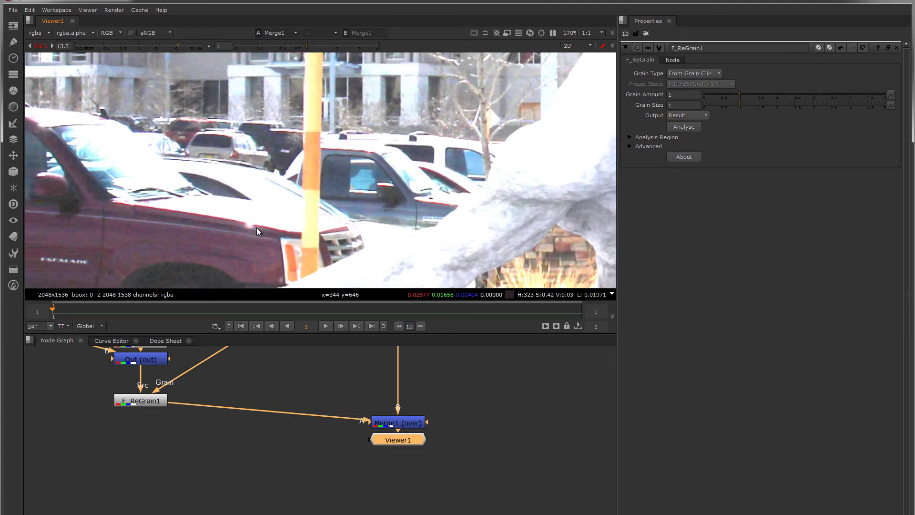
{"action": "middle_click_drag", "start_coordinate": [379, 226], "coordinate": [224, 131]}
{"action": "middle_click_drag", "start_coordinate": [563, 238], "coordinate": [257, 190]}
{"action": "scroll", "coordinate": [267, 195], "scroll_direction": "down", "scroll_amount": 1}
{"action": "middle_click_drag", "start_coordinate": [422, 183], "coordinate": [303, 156]}
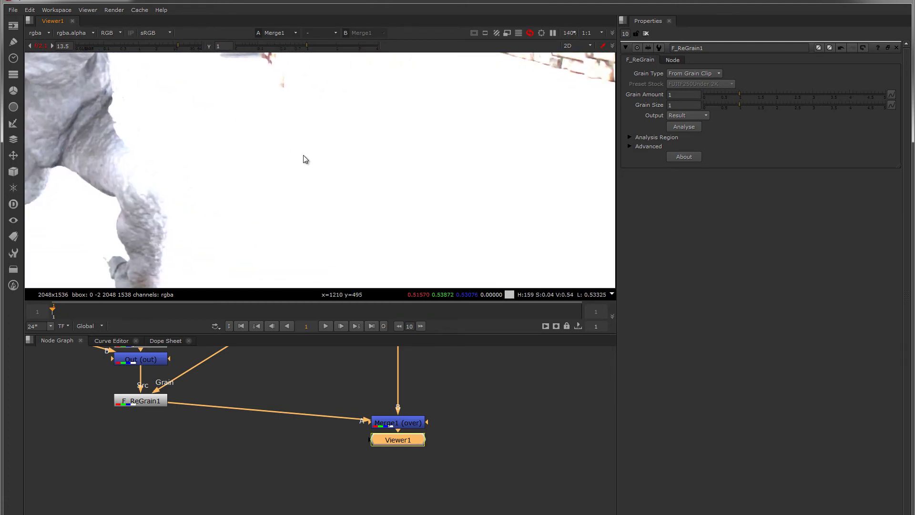
{"action": "scroll", "coordinate": [435, 182], "scroll_direction": "down", "scroll_amount": 2}
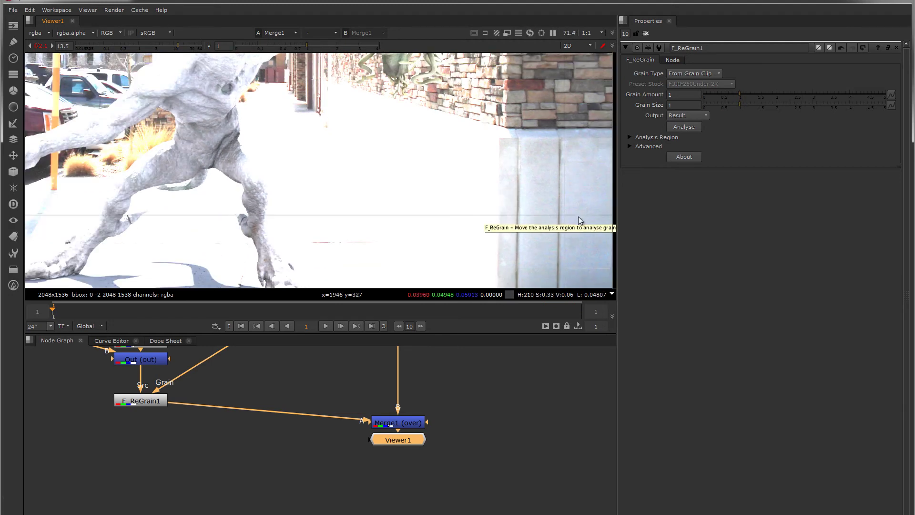
{"action": "scroll", "coordinate": [202, 157], "scroll_direction": "up", "scroll_amount": 6}
{"action": "scroll", "coordinate": [204, 142], "scroll_direction": "up", "scroll_amount": 1}
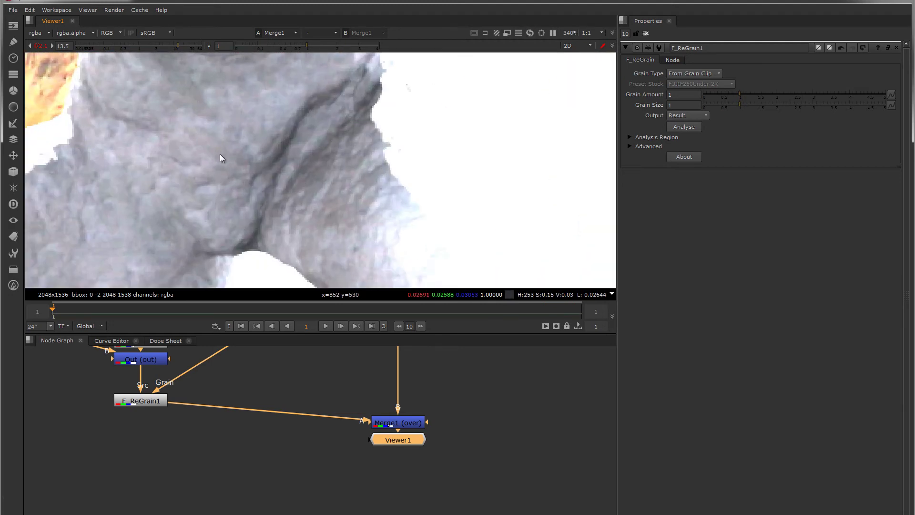
{"action": "scroll", "coordinate": [219, 156], "scroll_direction": "down", "scroll_amount": 7}
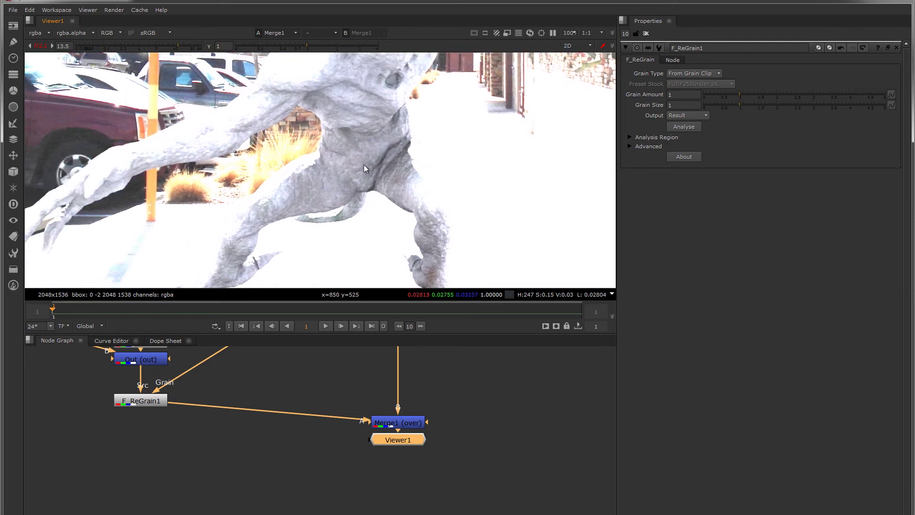
{"action": "middle_click_drag", "start_coordinate": [167, 210], "coordinate": [262, 193]}
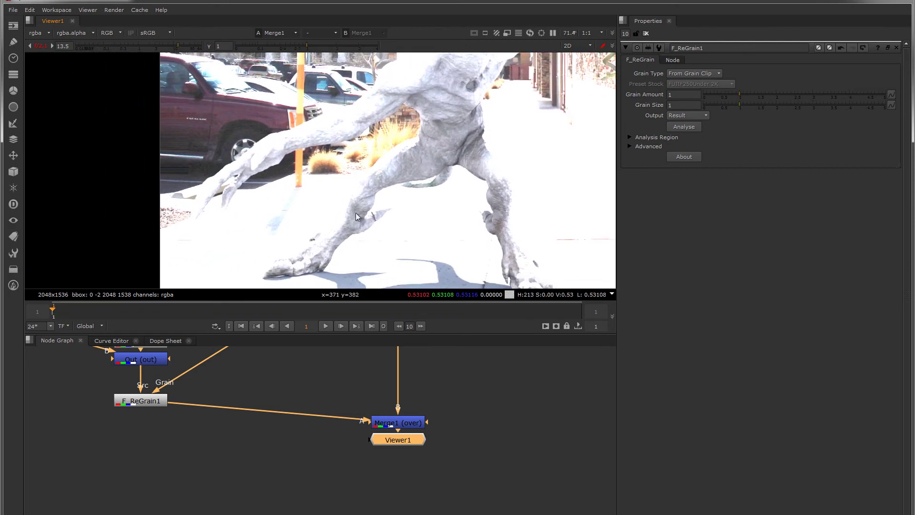
- Move Out and Premult1 down the node tree and reinsert F_ReGrain1 between Copy1 and Premult1
{"action": "key", "text": "1"}
{"action": "middle_click_drag", "start_coordinate": [208, 396], "coordinate": [231, 468]}
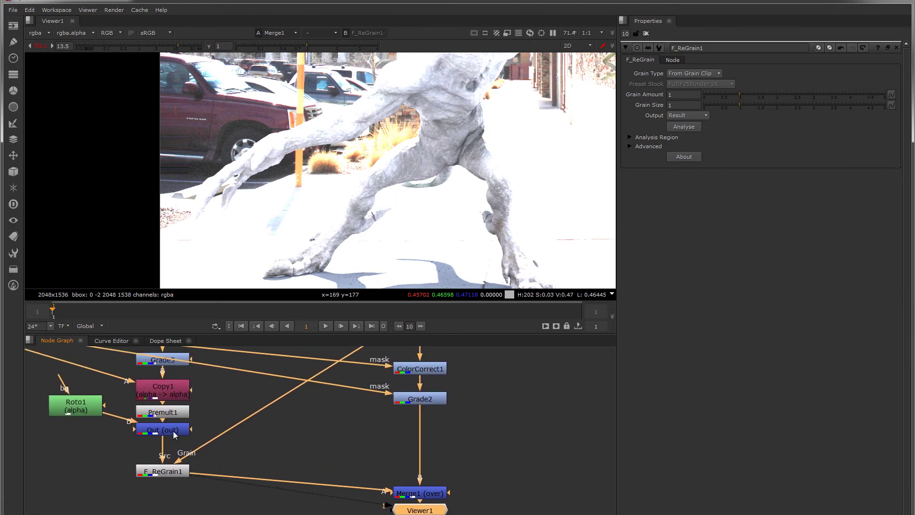
{"action": "left_click_drag", "start_coordinate": [174, 433], "coordinate": [172, 456]}
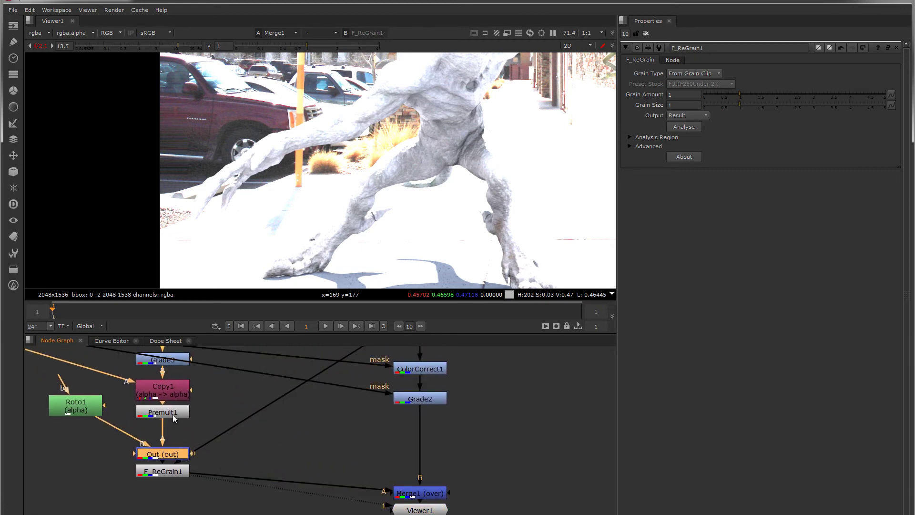
{"action": "left_click_drag", "start_coordinate": [174, 419], "coordinate": [173, 441]}
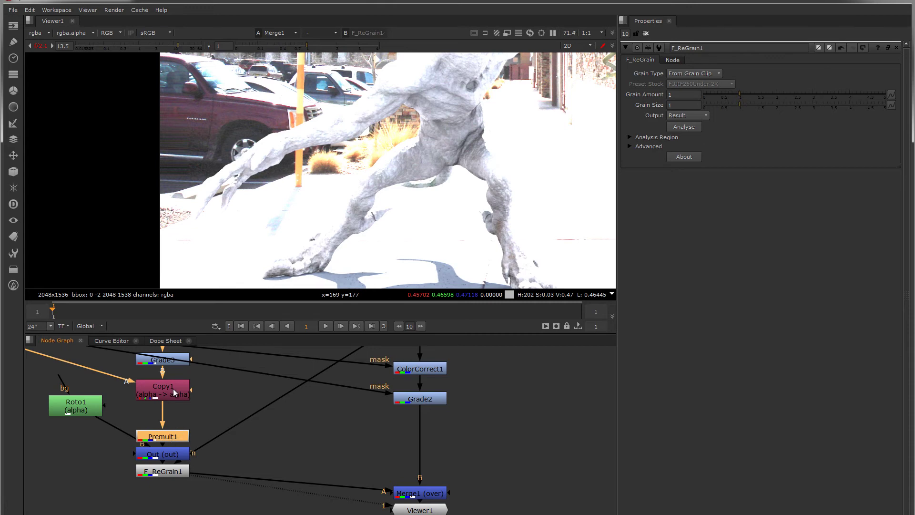
{"action": "left_click_drag", "start_coordinate": [196, 473], "coordinate": [178, 454]}
{"action": "left_click_drag", "start_coordinate": [165, 470], "coordinate": [177, 393]}
{"action": "left_click_drag", "start_coordinate": [168, 486], "coordinate": [167, 419]}
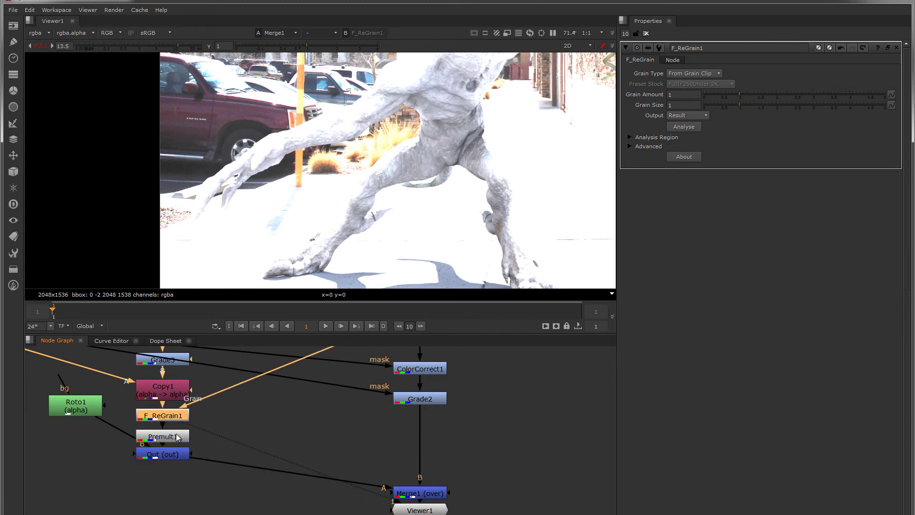
- View the outputs of Premult1, Copy1 and F_ReGrain1 in turn to compare the background grain before and after premultiplication
{"action": "left_click", "coordinate": [176, 437]}
{"action": "key", "text": "1"}
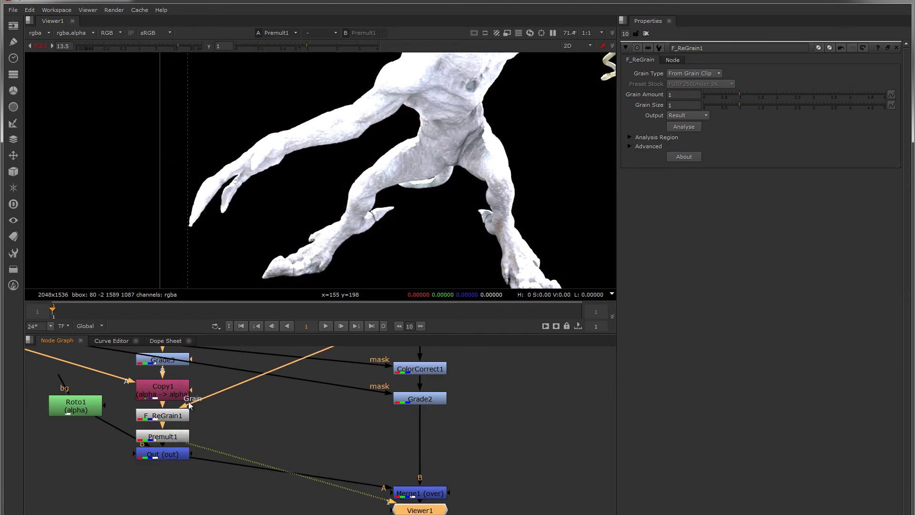
{"action": "left_click", "coordinate": [171, 396]}
{"action": "key", "text": "1"}
{"action": "left_click", "coordinate": [203, 400]}
{"action": "left_click", "coordinate": [171, 416]}
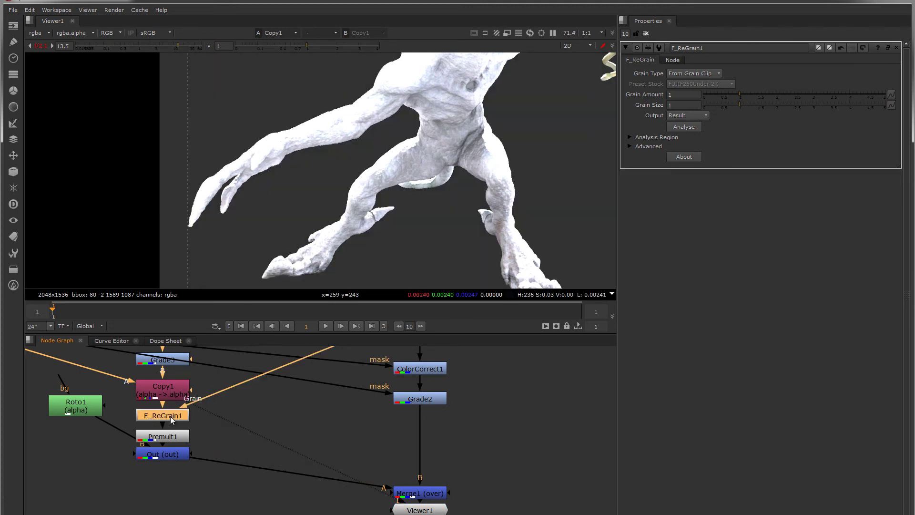
{"action": "key", "text": "1"}
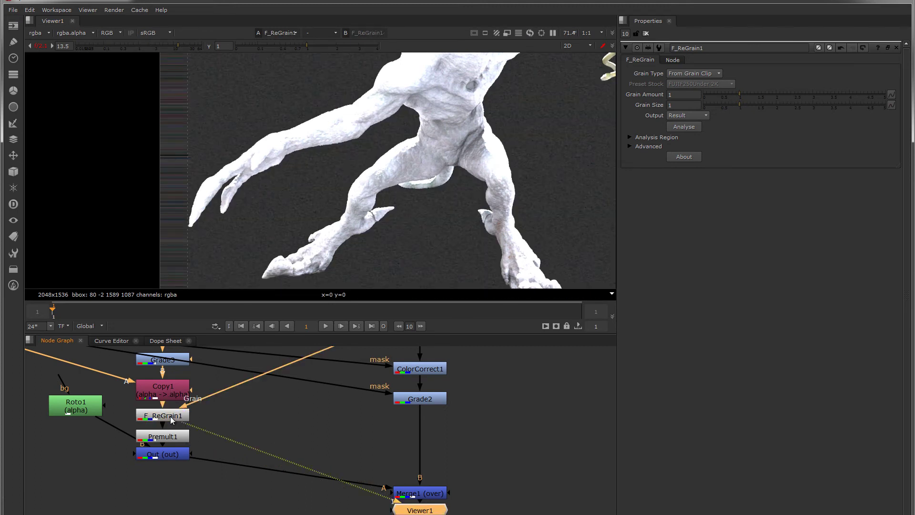
{"action": "key", "text": "1"}
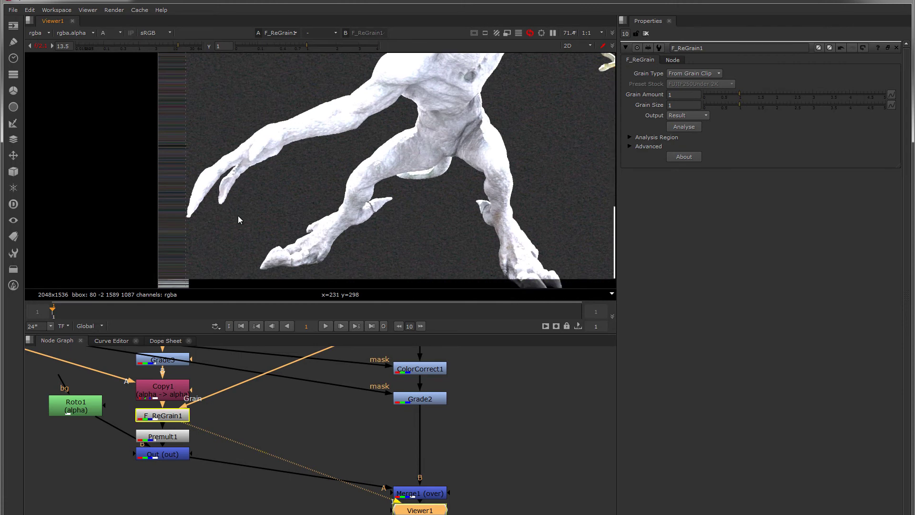
- View the alpha channel at Premult1 and the Out node, and examine the creature's matte edge up close
{"action": "key", "text": "a"}
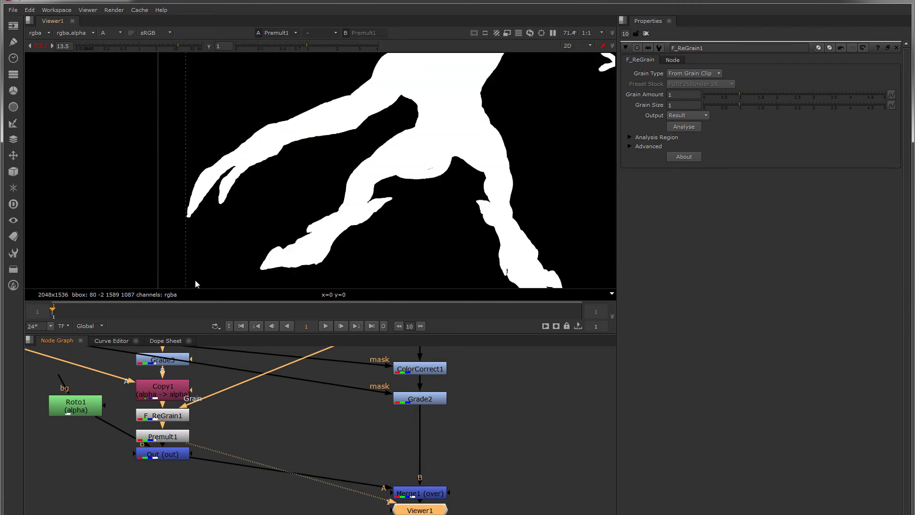
{"action": "left_click", "coordinate": [159, 454]}
{"action": "key", "text": "1"}
{"action": "scroll", "coordinate": [288, 233], "scroll_direction": "down", "scroll_amount": 1}
{"action": "scroll", "coordinate": [288, 232], "scroll_direction": "up", "scroll_amount": 1}
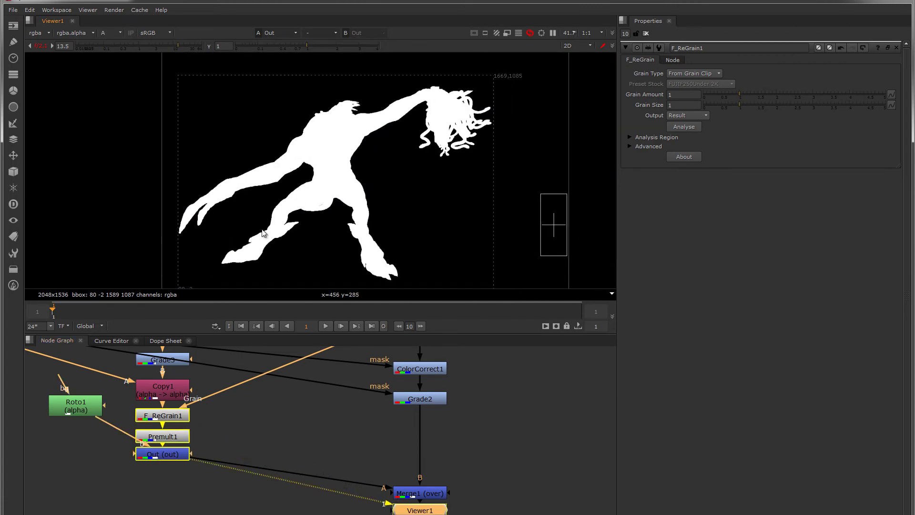
{"action": "scroll", "coordinate": [366, 193], "scroll_direction": "up", "scroll_amount": 2}
{"action": "scroll", "coordinate": [366, 193], "scroll_direction": "up", "scroll_amount": 7}
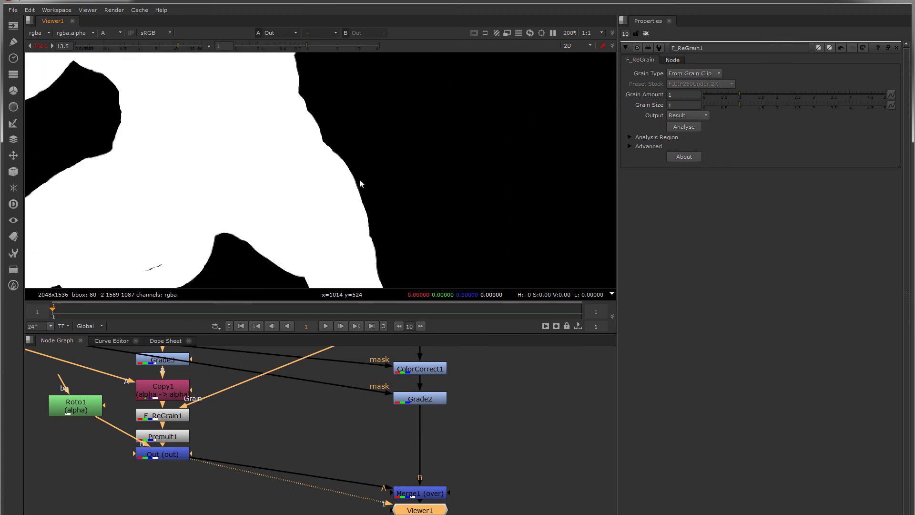
{"action": "scroll", "coordinate": [362, 203], "scroll_direction": "up", "scroll_amount": 5}
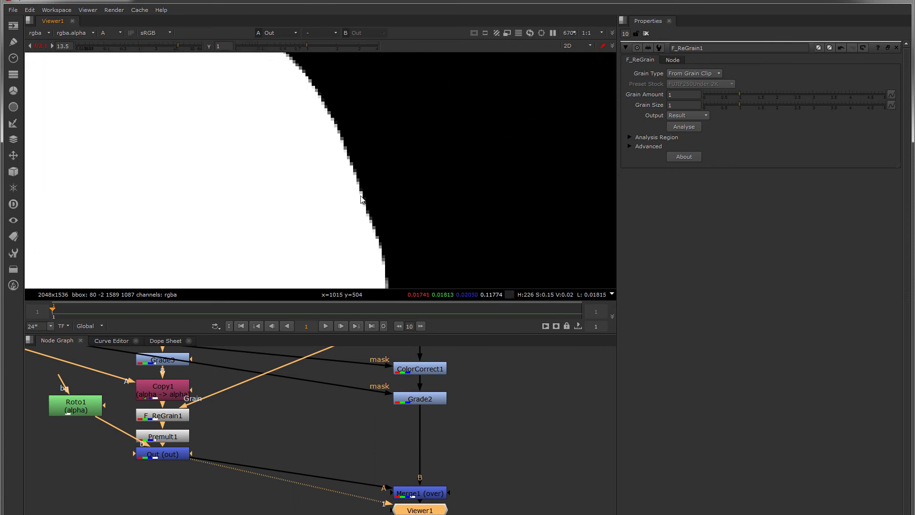
- Display the Merge1 composite in full colour, inspect the creature's legs and arm, and space the Out node slightly below Premult1
{"action": "middle_click_drag", "start_coordinate": [431, 472], "coordinate": [414, 411]}
{"action": "left_click", "coordinate": [413, 430]}
{"action": "key", "text": "1"}
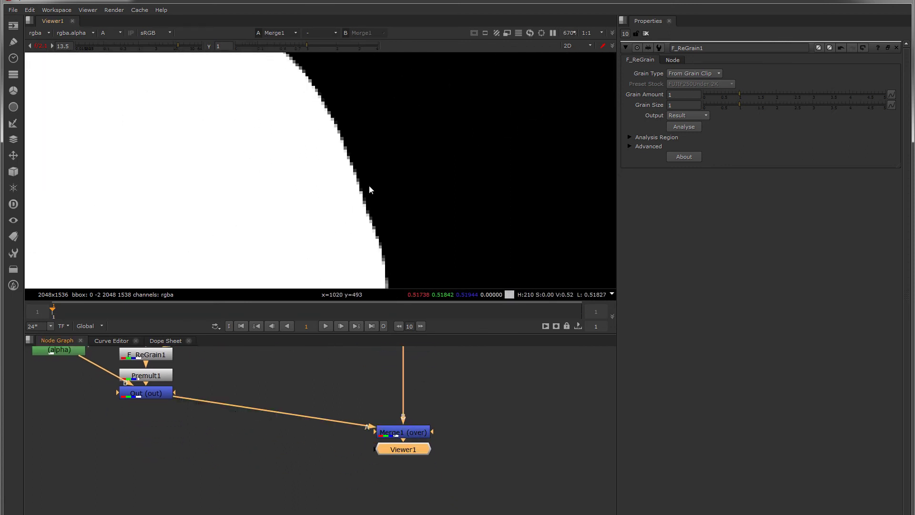
{"action": "key", "text": "a"}
{"action": "scroll", "coordinate": [360, 158], "scroll_direction": "down", "scroll_amount": 4}
{"action": "scroll", "coordinate": [302, 186], "scroll_direction": "down", "scroll_amount": 5}
{"action": "mouse_move", "coordinate": [249, 189]}
{"action": "middle_mouse_down"}
{"action": "mouse_move", "coordinate": [364, 172]}
{"action": "mouse_move", "coordinate": [404, 153]}
{"action": "middle_mouse_up"}
{"action": "mouse_move", "coordinate": [250, 221]}
{"action": "middle_mouse_down"}
{"action": "mouse_move", "coordinate": [302, 185]}
{"action": "mouse_move", "coordinate": [329, 197]}
{"action": "middle_mouse_up"}
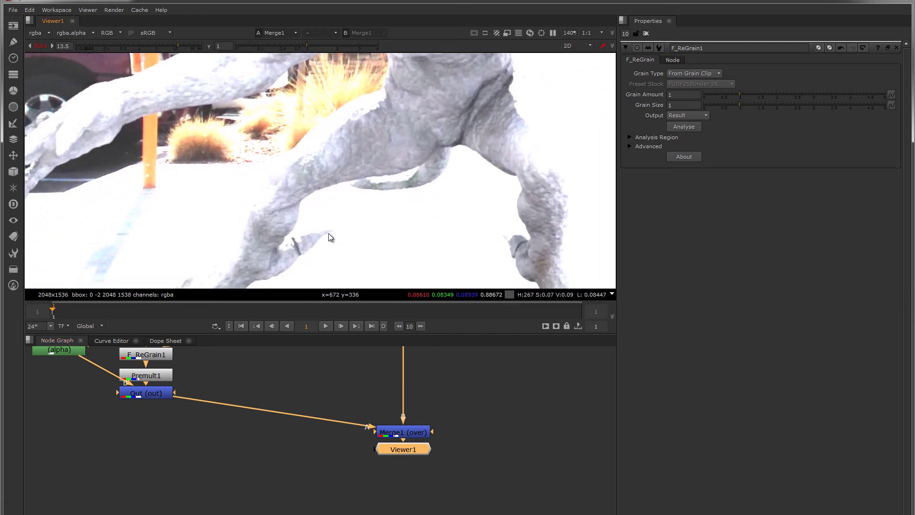
{"action": "left_click_drag", "start_coordinate": [156, 394], "coordinate": [157, 402]}
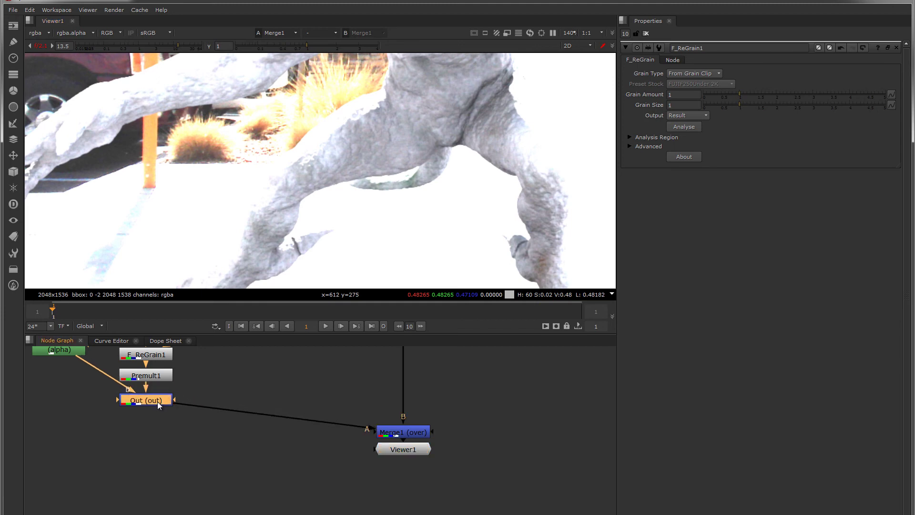
{"action": "middle_click_drag", "start_coordinate": [214, 155], "coordinate": [254, 184]}
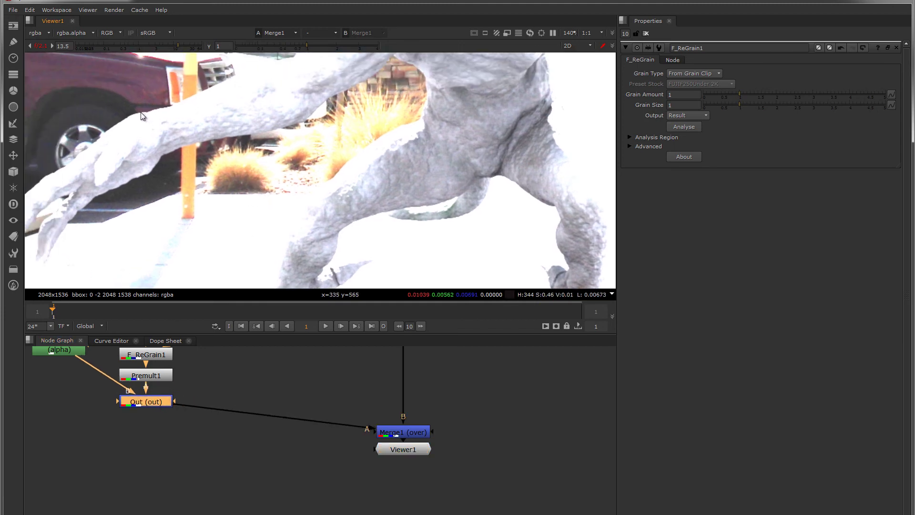
- Reset the viewer gain to 1 and inspect the composite from the creature's whole body down to its leg edges
{"action": "left_click", "coordinate": [45, 45]}
{"action": "middle_click_drag", "start_coordinate": [245, 156], "coordinate": [167, 207]}
{"action": "middle_click_drag", "start_coordinate": [456, 199], "coordinate": [395, 152]}
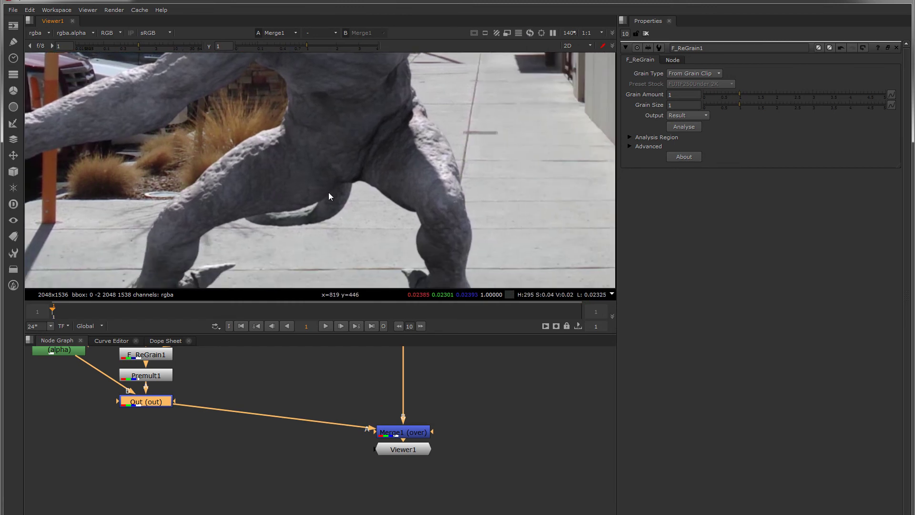
{"action": "middle_click_drag", "start_coordinate": [357, 122], "coordinate": [363, 191]}
{"action": "middle_click_drag", "start_coordinate": [356, 110], "coordinate": [386, 202]}
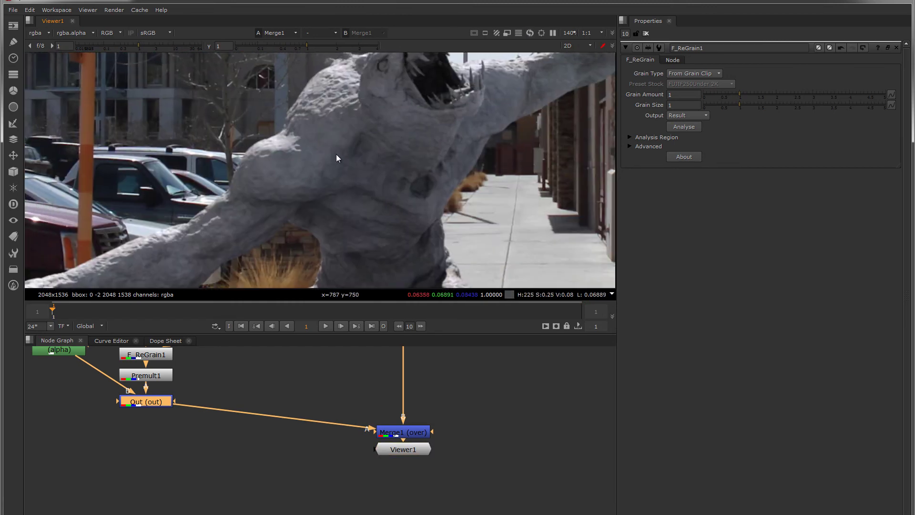
{"action": "scroll", "coordinate": [336, 153], "scroll_direction": "down", "scroll_amount": 3}
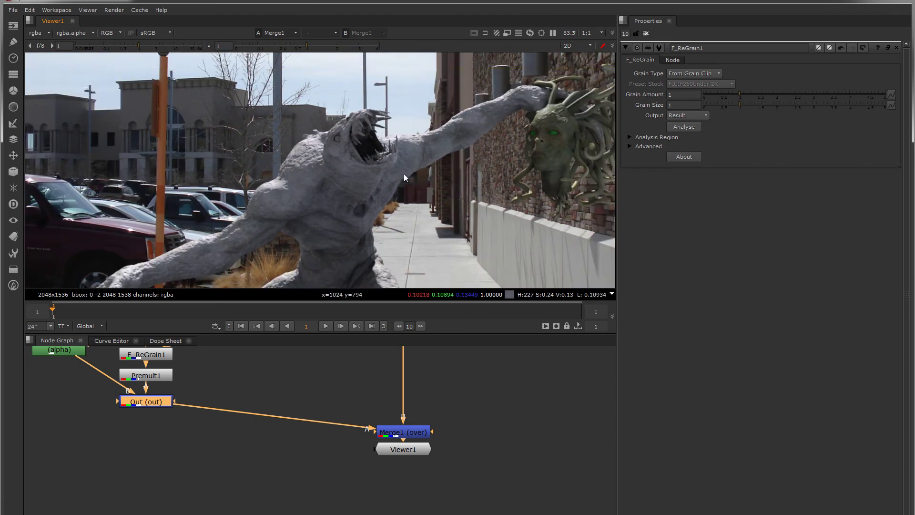
{"action": "scroll", "coordinate": [404, 173], "scroll_direction": "up", "scroll_amount": 1}
{"action": "middle_click_drag", "start_coordinate": [343, 204], "coordinate": [344, 152]}
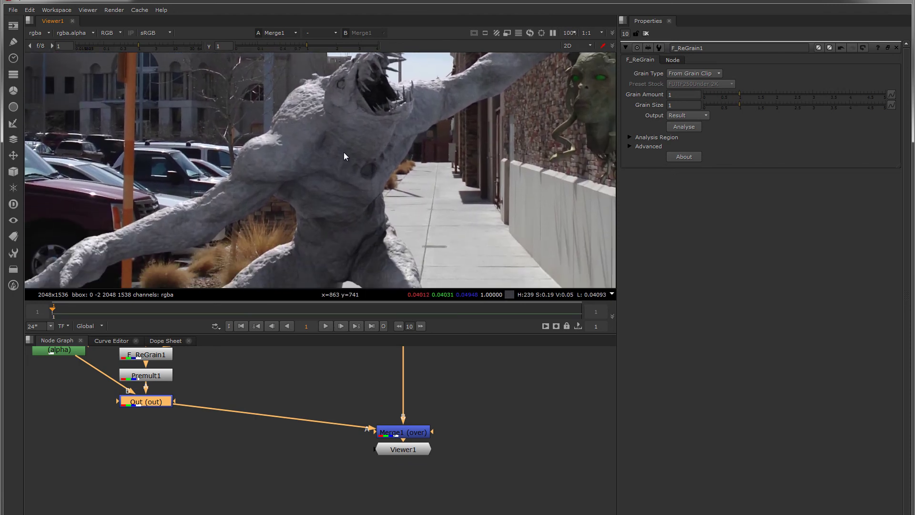
{"action": "scroll", "coordinate": [344, 153], "scroll_direction": "down", "scroll_amount": 3}
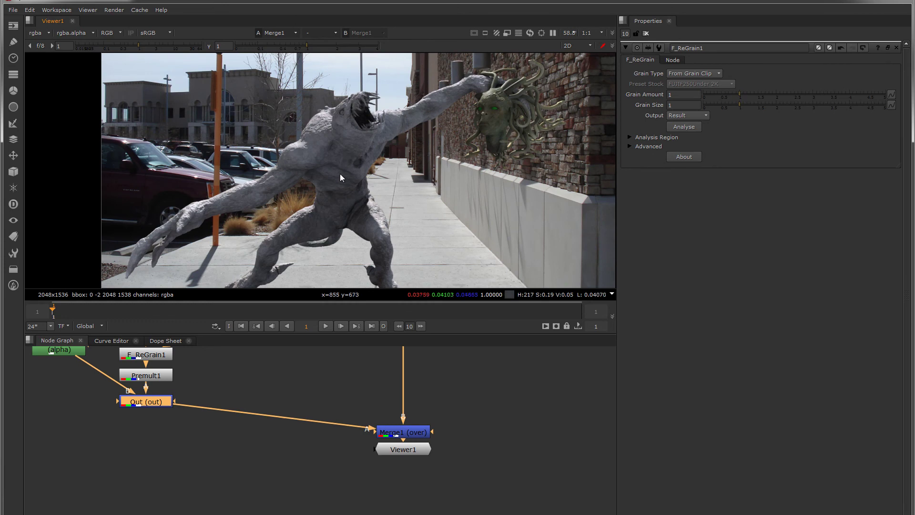
{"action": "middle_click_drag", "start_coordinate": [340, 174], "coordinate": [382, 145]}
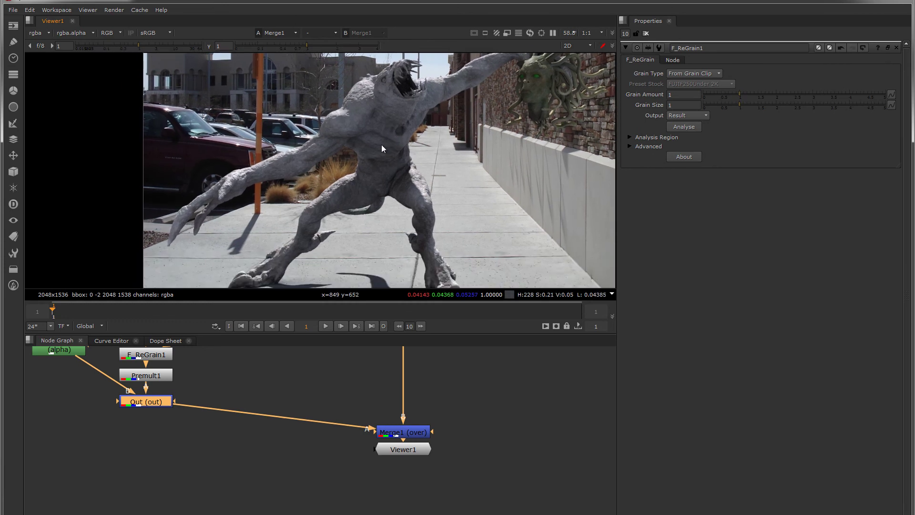
{"action": "scroll", "coordinate": [441, 181], "scroll_direction": "up", "scroll_amount": 10}
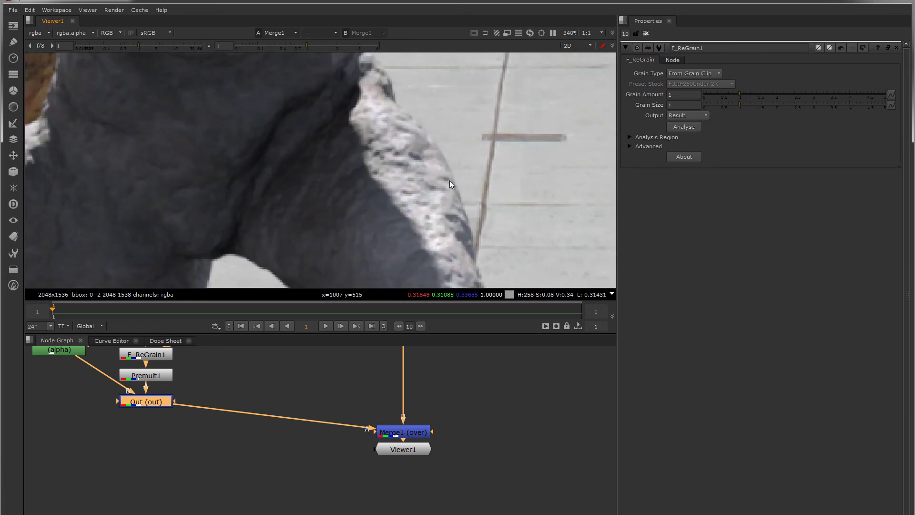
- Inspect the composite around the creature's outstretched front foot, checking where the toes meet the pavement and its shadow
{"action": "scroll", "coordinate": [453, 184], "scroll_direction": "down", "scroll_amount": 3}
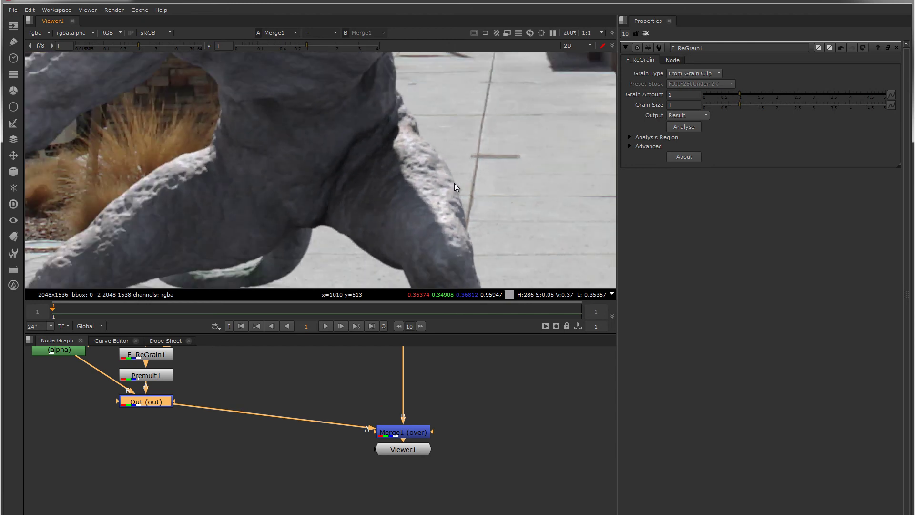
{"action": "scroll", "coordinate": [454, 184], "scroll_direction": "down", "scroll_amount": 1}
{"action": "middle_click_drag", "start_coordinate": [406, 251], "coordinate": [427, 174]}
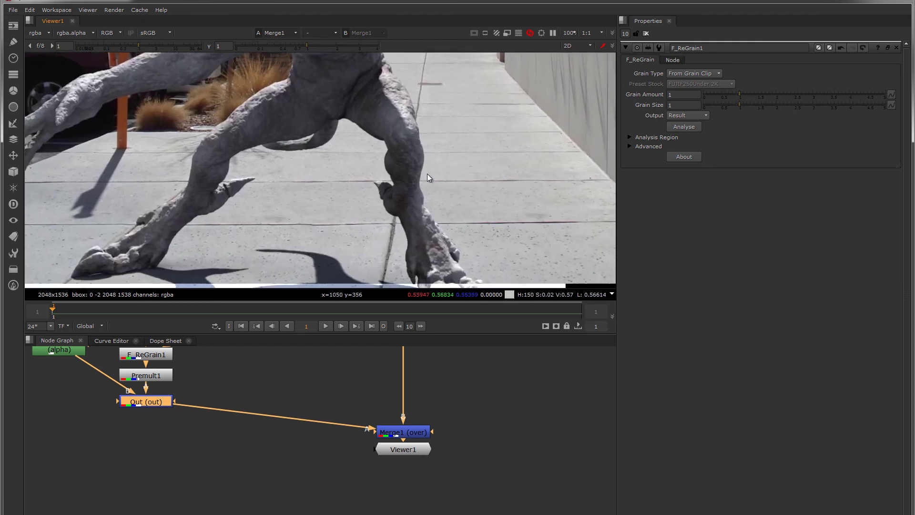
{"action": "middle_click_drag", "start_coordinate": [339, 219], "coordinate": [436, 180]}
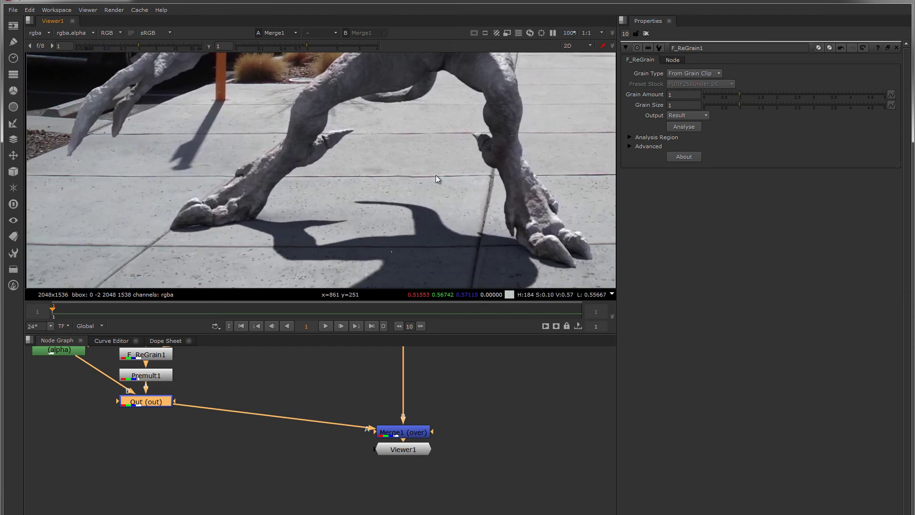
{"action": "scroll", "coordinate": [221, 221], "scroll_direction": "up", "scroll_amount": 2}
{"action": "scroll", "coordinate": [241, 185], "scroll_direction": "up", "scroll_amount": 2}
{"action": "middle_click_drag", "start_coordinate": [241, 185], "coordinate": [251, 221]}
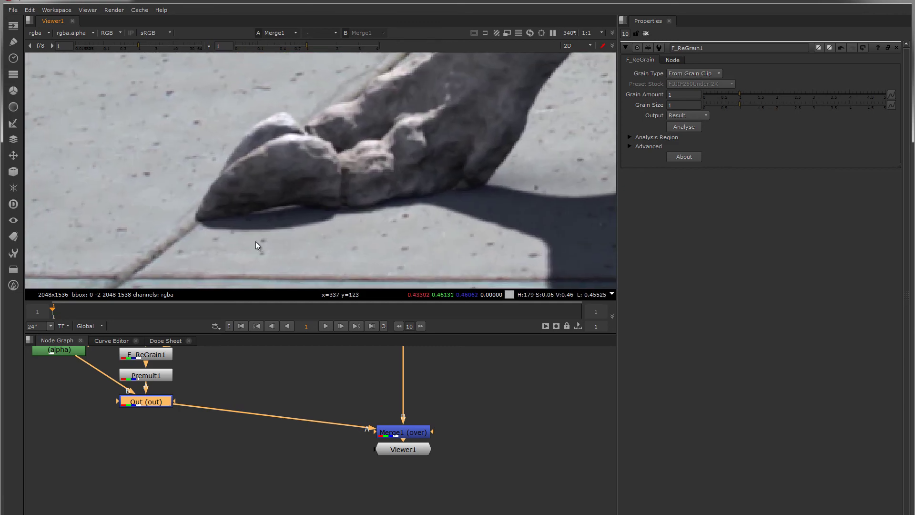
{"action": "scroll", "coordinate": [256, 241], "scroll_direction": "down", "scroll_amount": 2}
{"action": "middle_click_drag", "start_coordinate": [382, 217], "coordinate": [376, 219]}
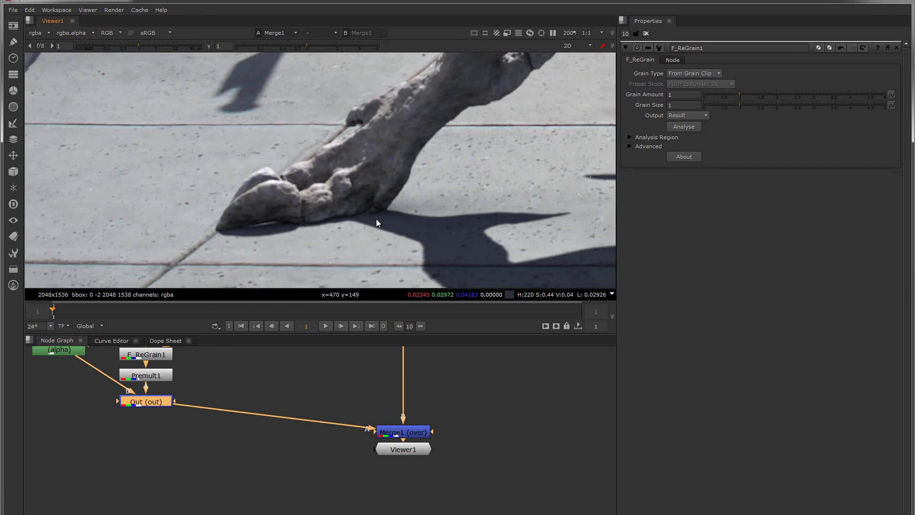
{"action": "scroll", "coordinate": [376, 219], "scroll_direction": "down", "scroll_amount": 2}
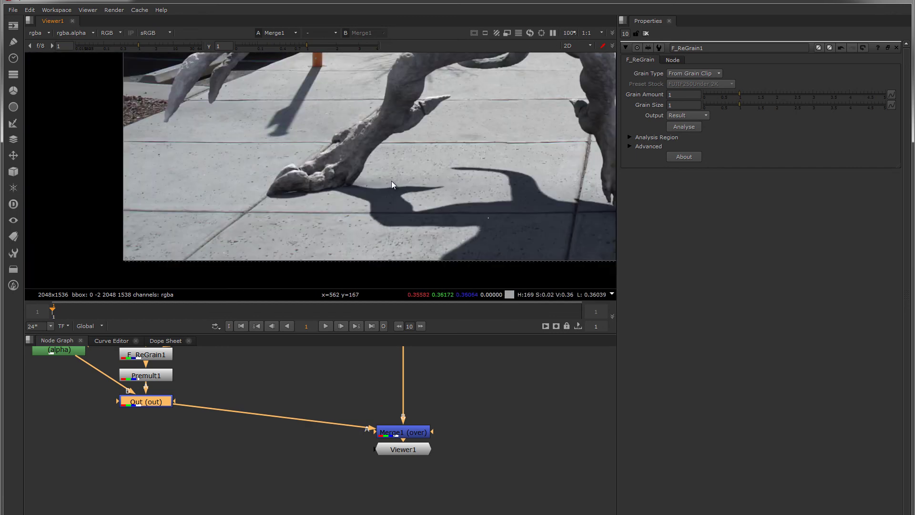
- Examine the creature's other foot and the shadow cast between both legs for how well they sit on the pavement
{"action": "scroll", "coordinate": [329, 199], "scroll_direction": "down", "scroll_amount": 1}
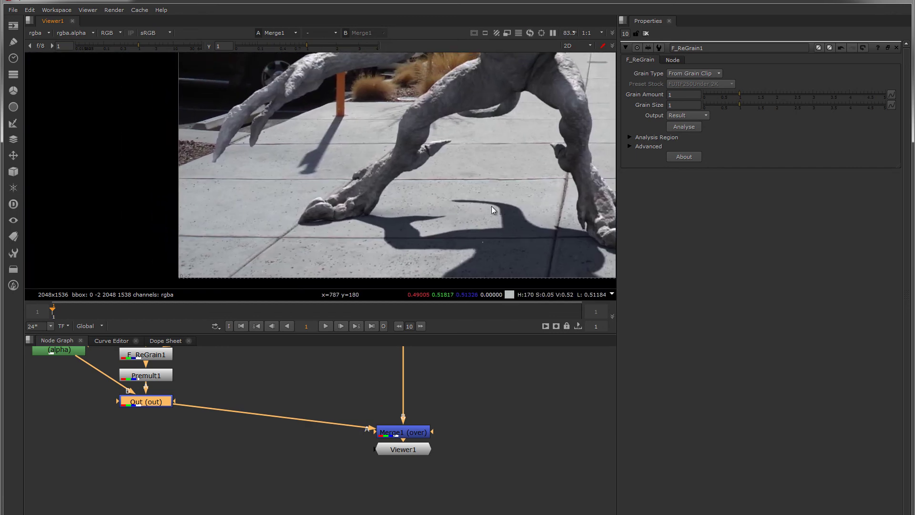
{"action": "middle_click_drag", "start_coordinate": [491, 206], "coordinate": [320, 207]}
{"action": "scroll", "coordinate": [320, 208], "scroll_direction": "up", "scroll_amount": 1}
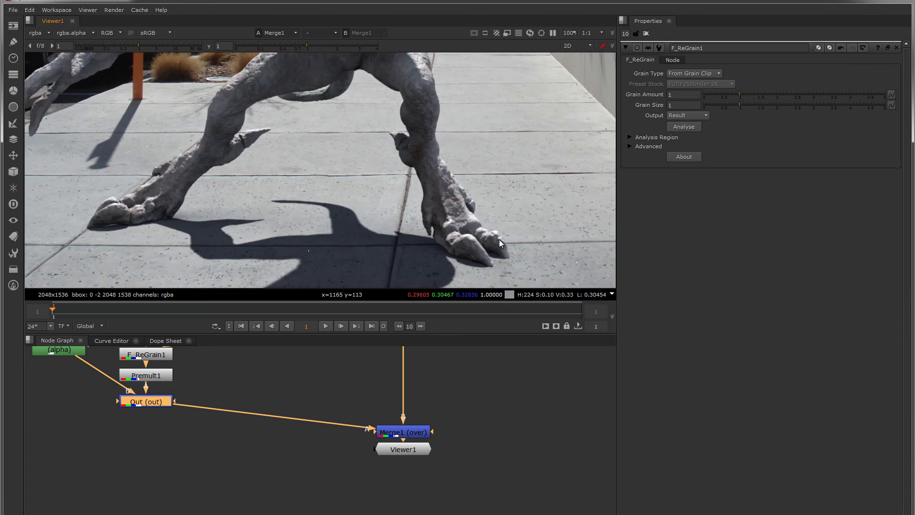
{"action": "scroll", "coordinate": [493, 239], "scroll_direction": "down", "scroll_amount": 1}
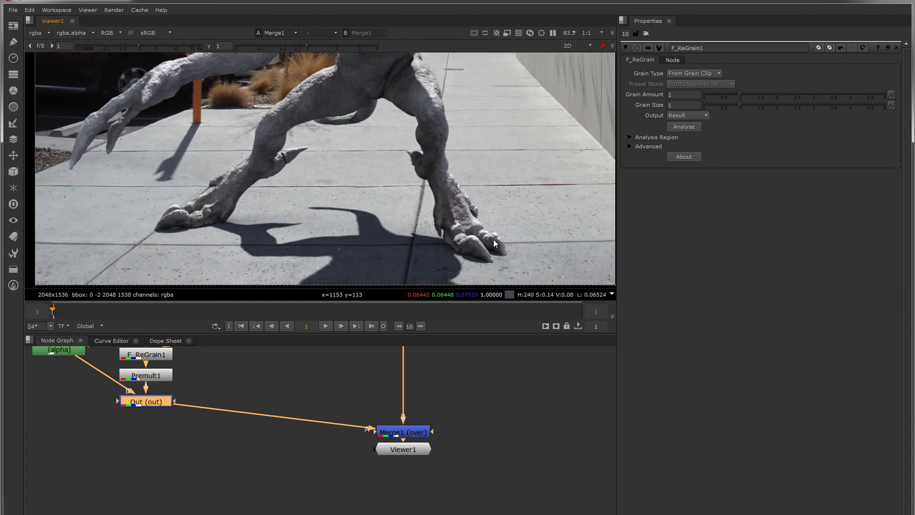
{"action": "scroll", "coordinate": [494, 239], "scroll_direction": "up", "scroll_amount": 1}
{"action": "middle_click_drag", "start_coordinate": [521, 237], "coordinate": [410, 227]}
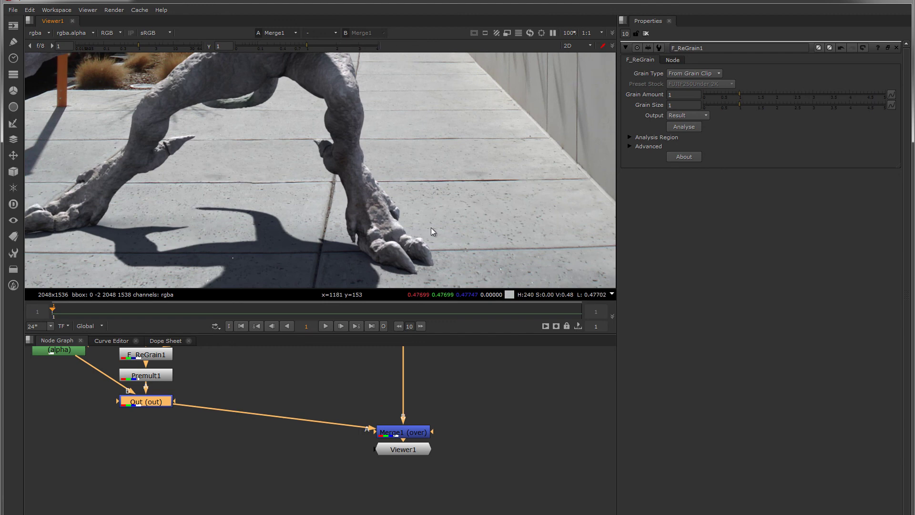
- Review the composite from the creature's legs up to its torso and head, comparing its shoulder with the parked cars behind
{"action": "middle_click_drag", "start_coordinate": [416, 147], "coordinate": [423, 188]}
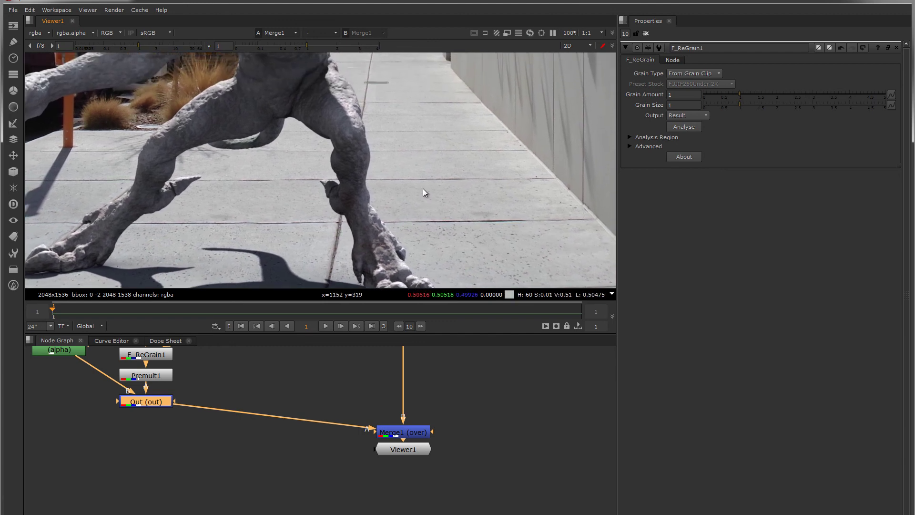
{"action": "middle_click_drag", "start_coordinate": [298, 156], "coordinate": [327, 204]}
{"action": "middle_click_drag", "start_coordinate": [348, 132], "coordinate": [379, 195]}
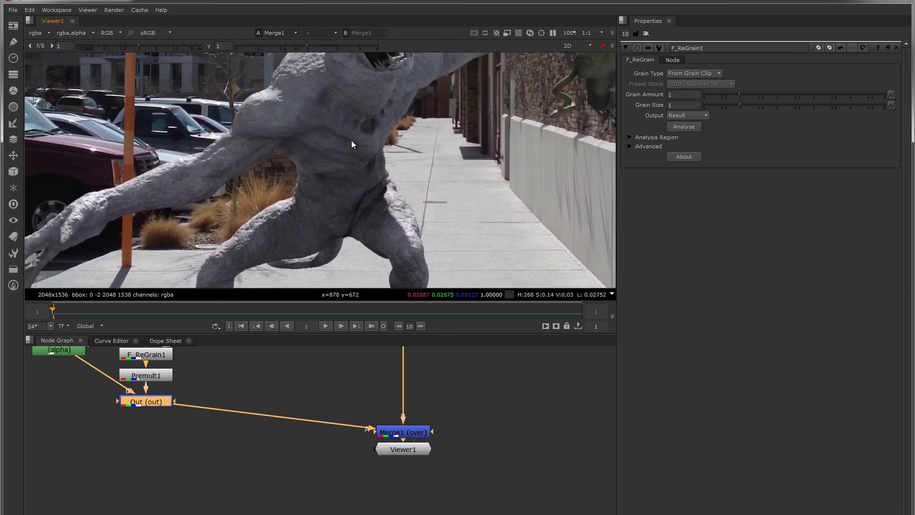
{"action": "middle_click_drag", "start_coordinate": [352, 141], "coordinate": [464, 194]}
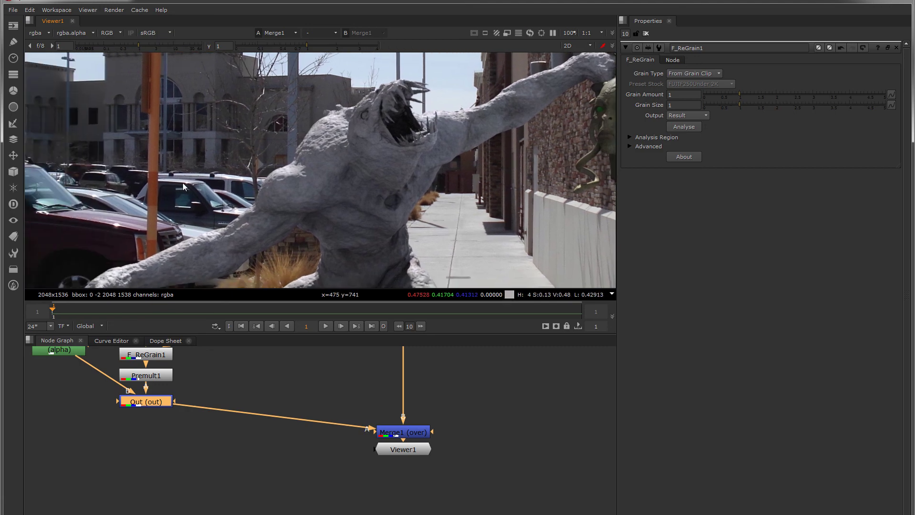
{"action": "scroll", "coordinate": [242, 178], "scroll_direction": "up", "scroll_amount": 6}
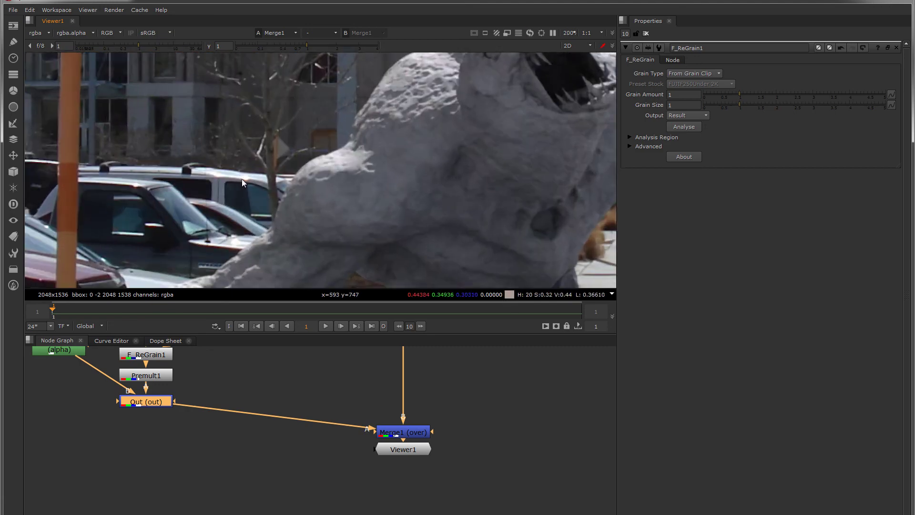
{"action": "scroll", "coordinate": [249, 200], "scroll_direction": "down", "scroll_amount": 6}
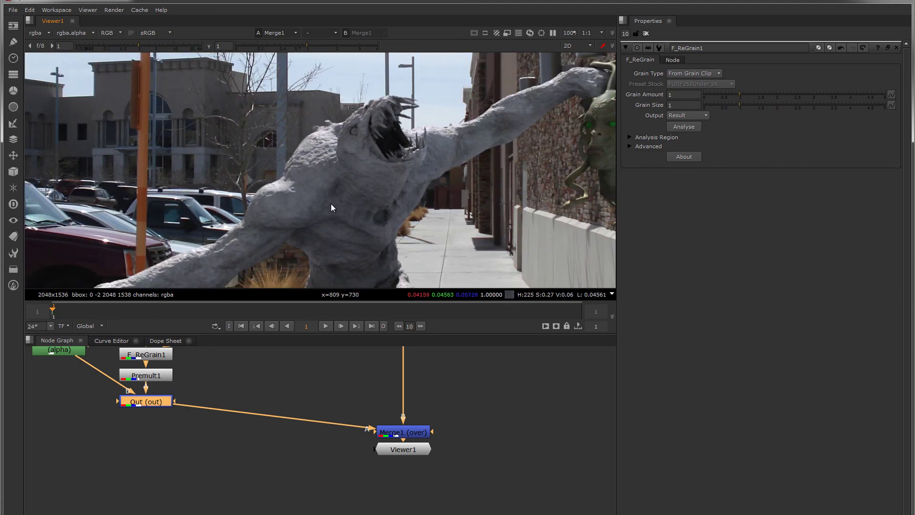